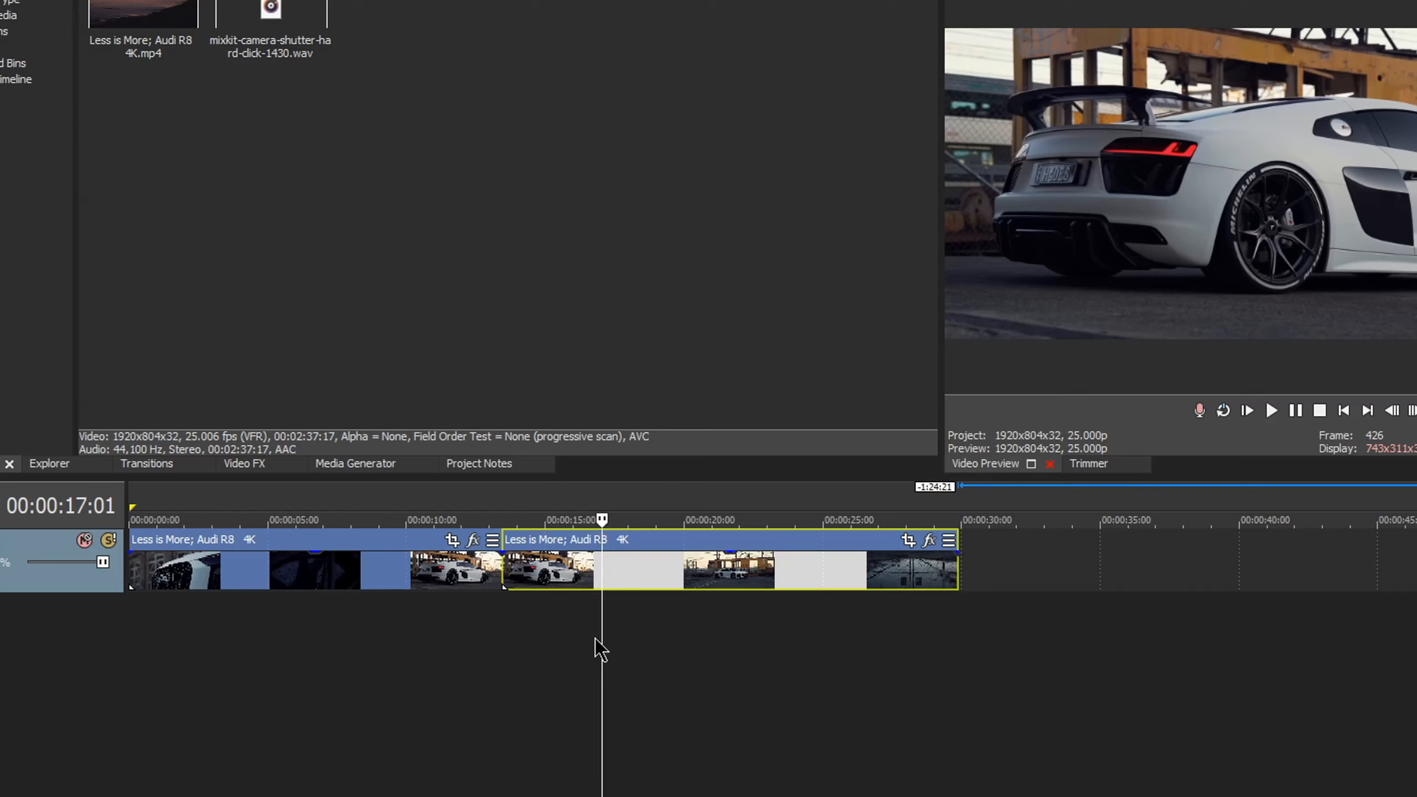
# Step: Split the second Audi clip at 00:00:17:01 and copy the short section before the cut
pyautogui.press('s')
pyautogui.click(566, 581)
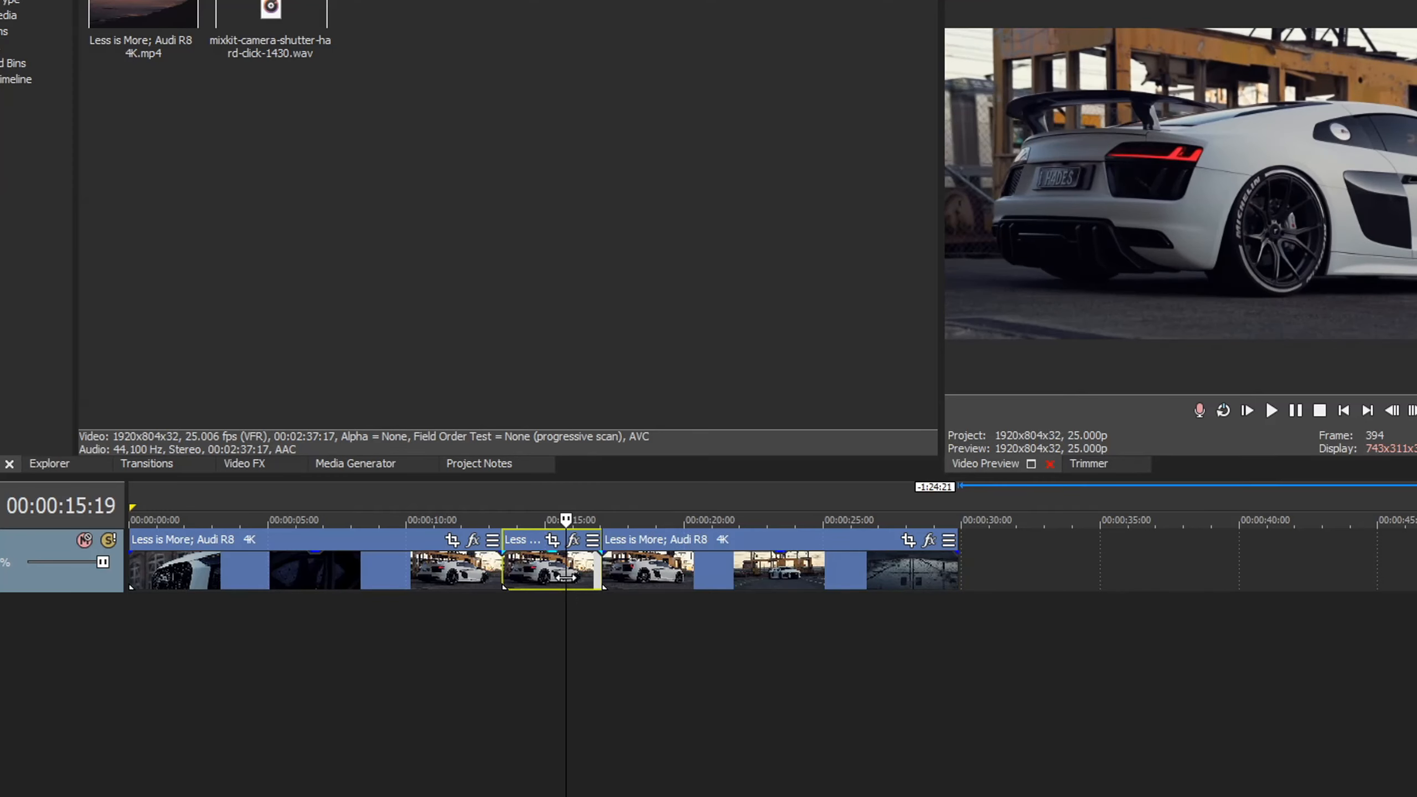
pyautogui.rightClick(515, 579)
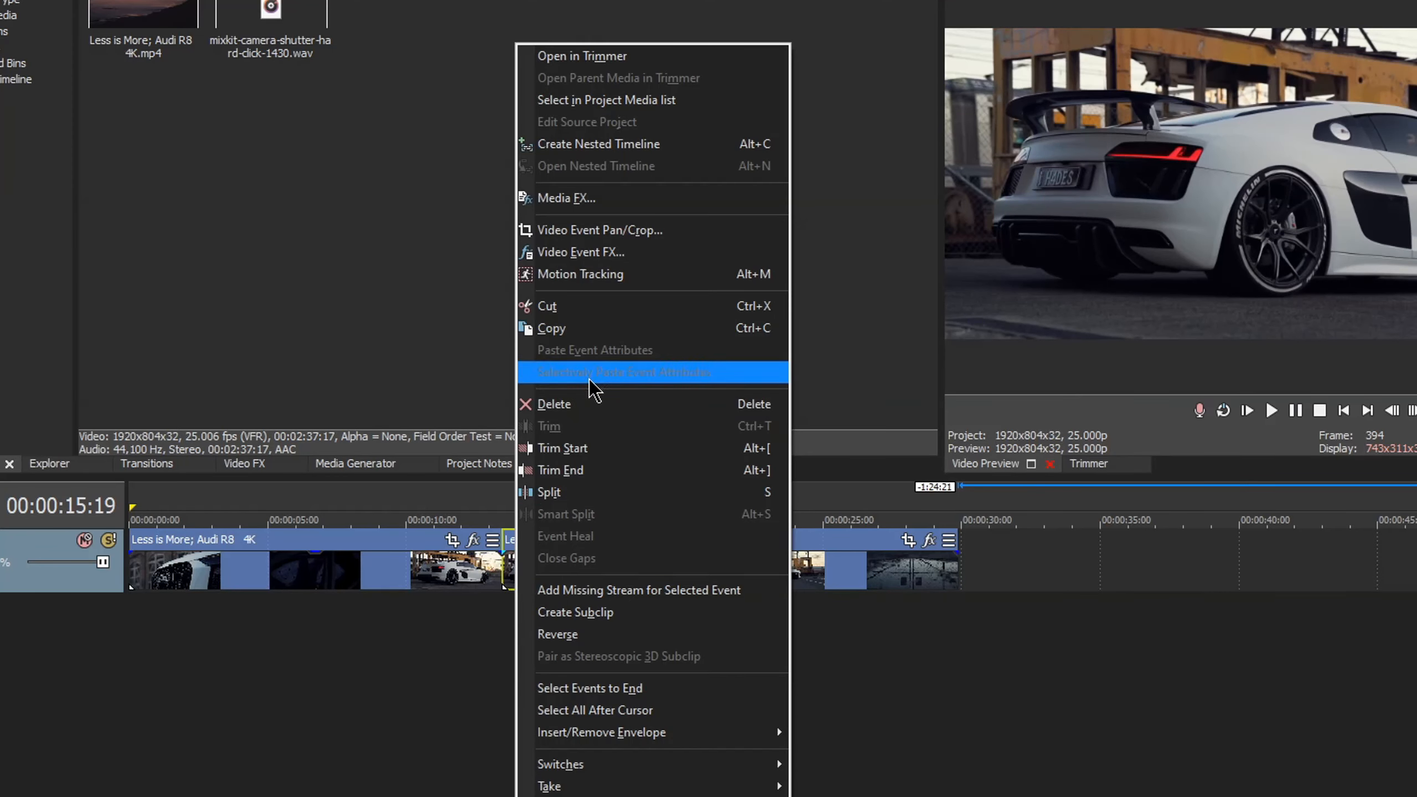
pyautogui.click(607, 338)
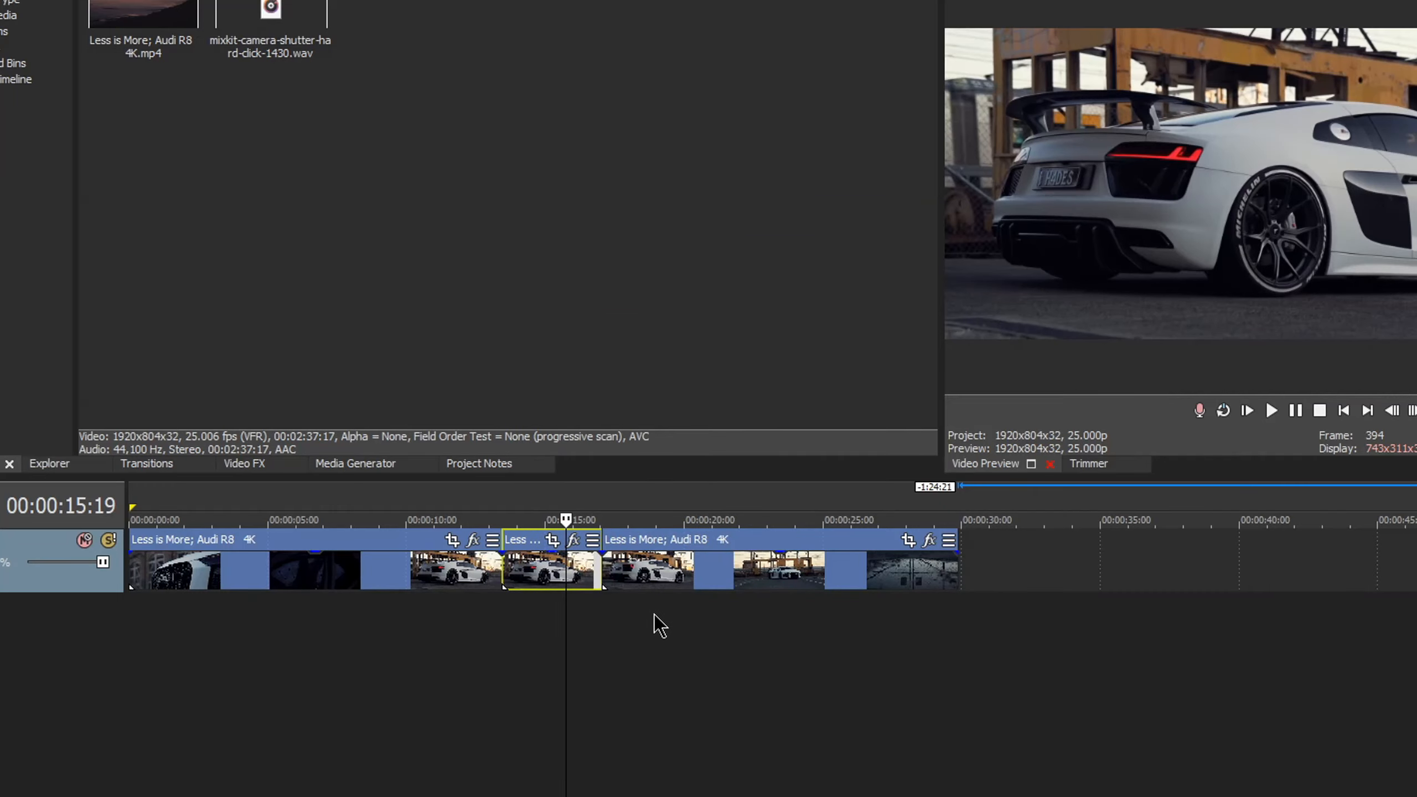
# Step: Shift the short section and the clip after it along the timeline, and paste the copied section into the gap at 00:00:13:11
pyautogui.keyDown('ctrl'); pyautogui.click(670, 578); pyautogui.keyUp('ctrl')
pyautogui.moveTo(669, 579); pyautogui.dragTo(772, 579)
pyautogui.click(515, 580)
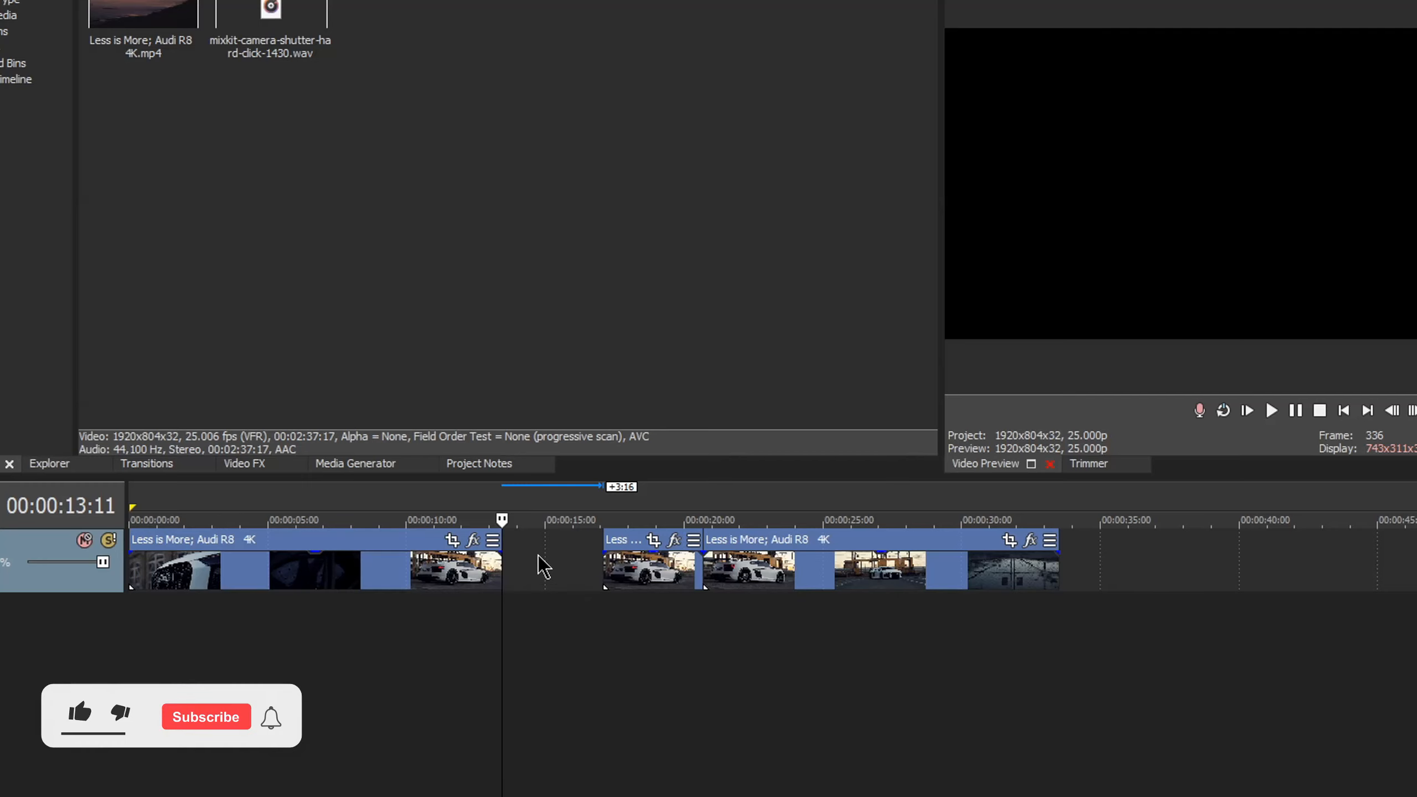
pyautogui.rightClick(538, 563)
pyautogui.click(675, 107)
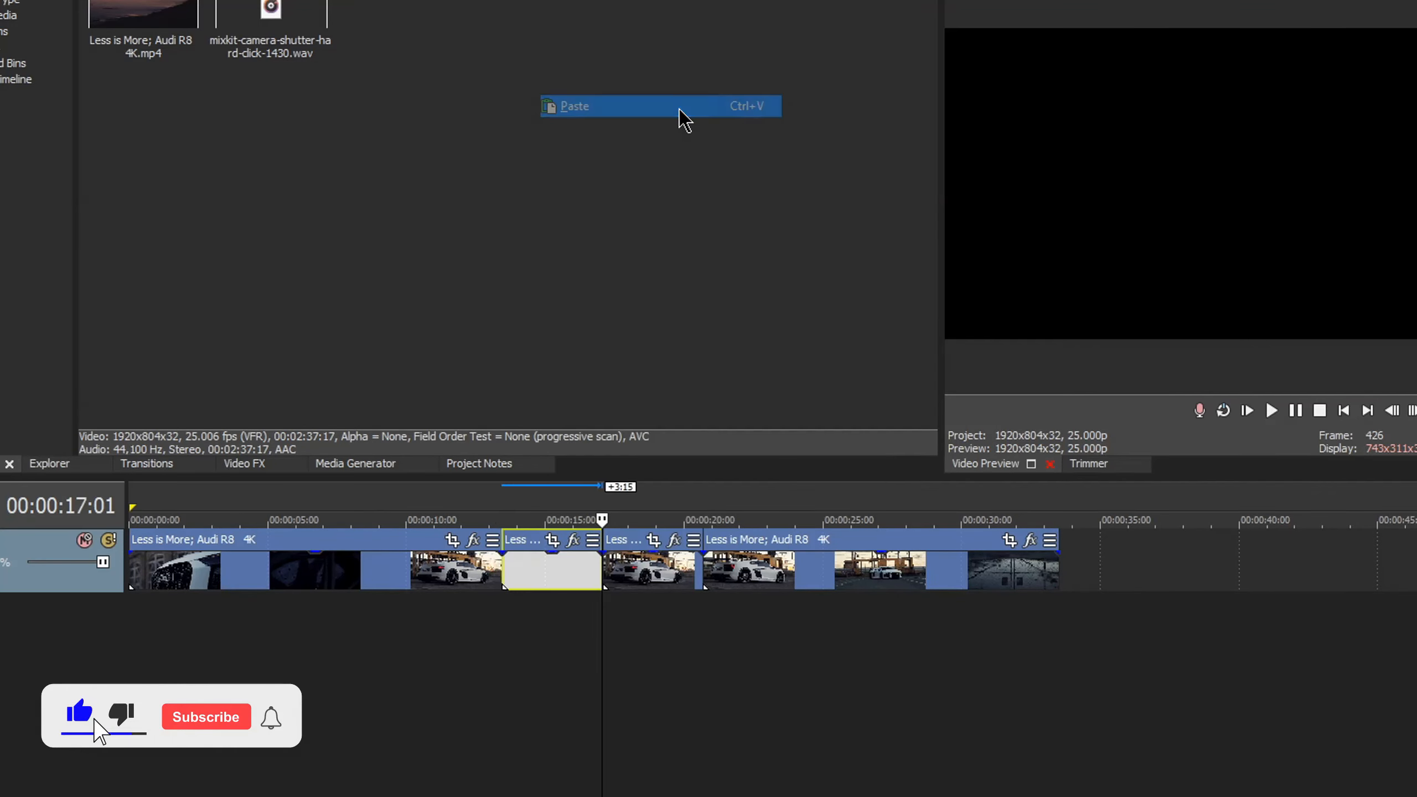
# Step: Move the two clips after the pasted section one frame earlier so they butt against it
pyautogui.click(558, 578)
pyautogui.scroll(3, 607, 579)
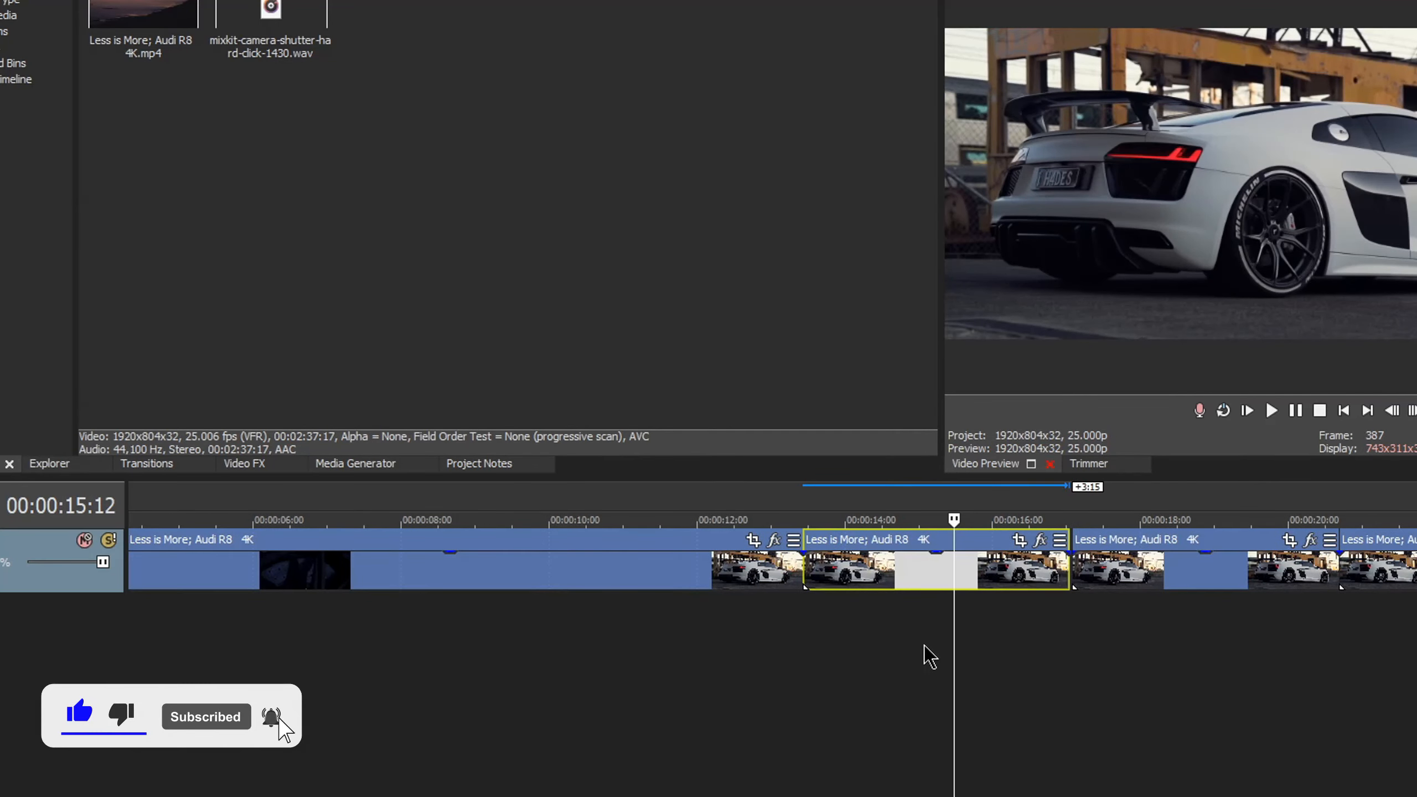
pyautogui.scroll(-1, 954, 650)
pyautogui.click(1130, 584)
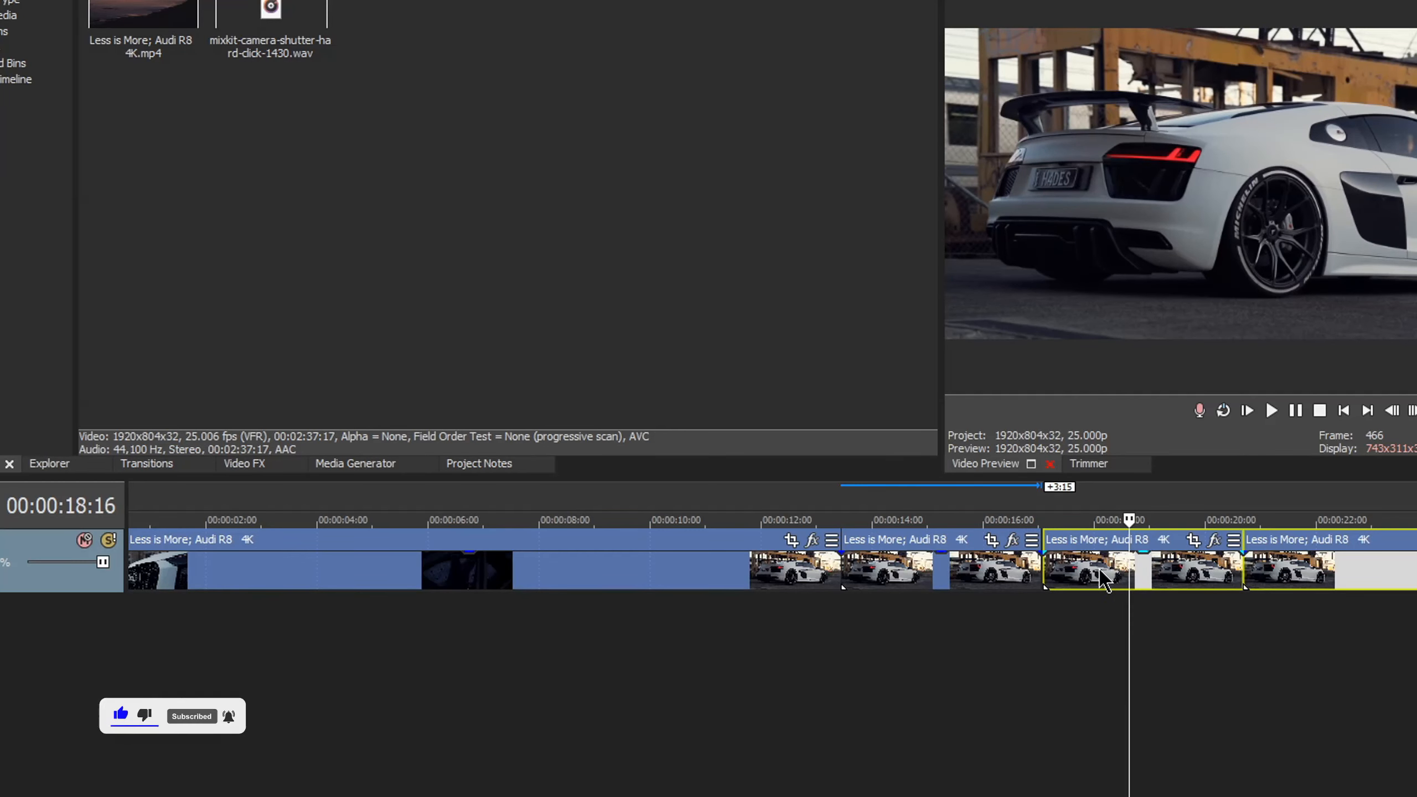
pyautogui.click(969, 584)
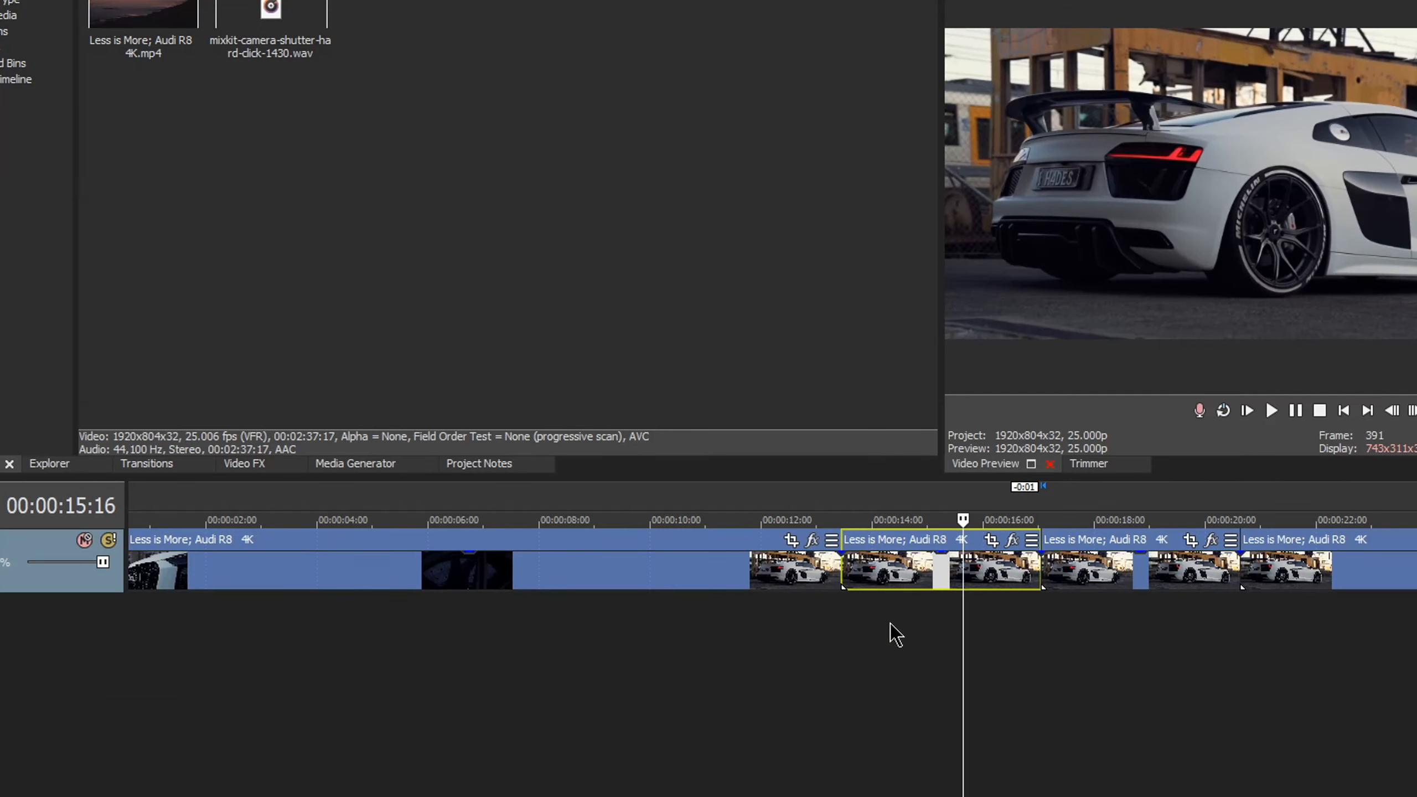
# Step: Insert a velocity envelope on the pasted section
pyautogui.rightClick(889, 580)
pyautogui.press('Escape')
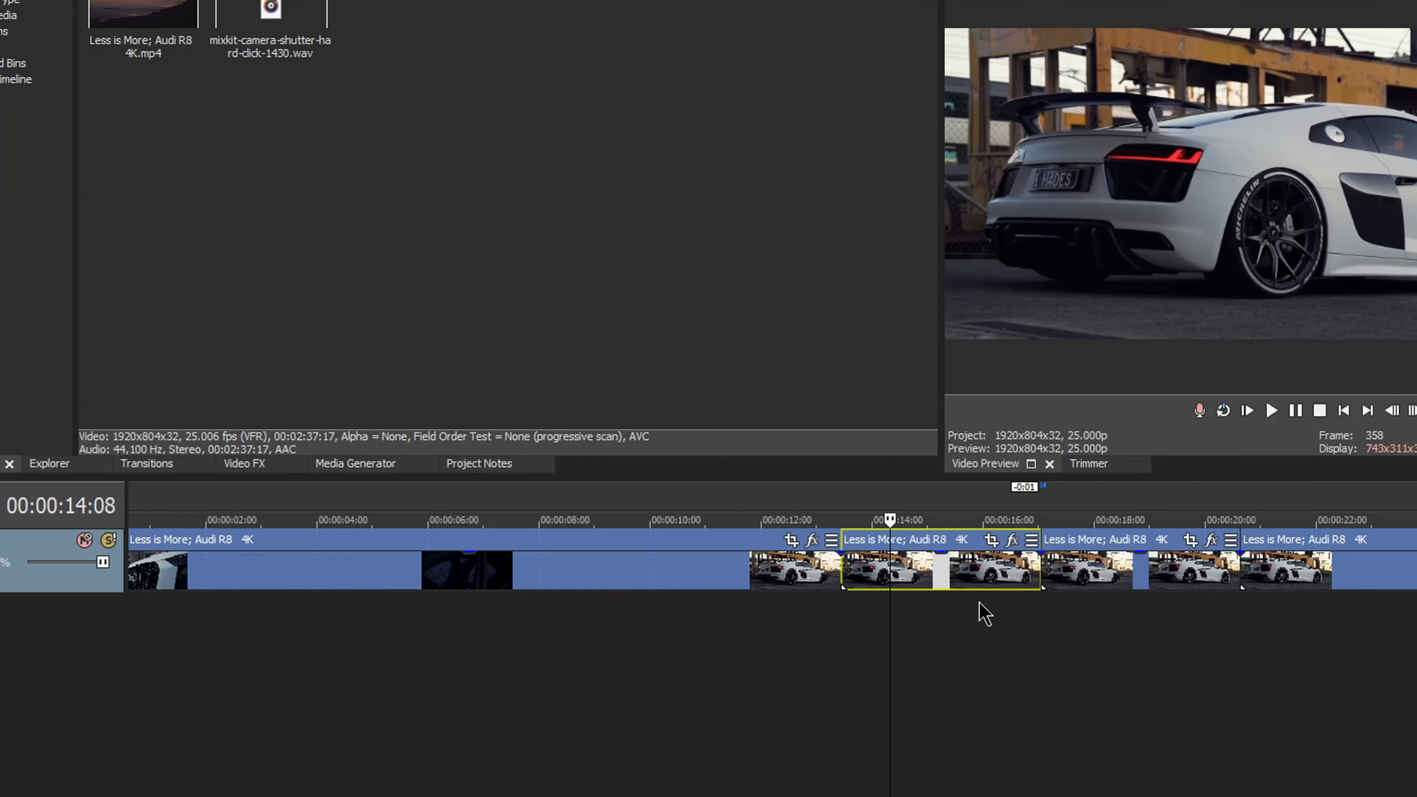
pyautogui.rightClick(993, 581)
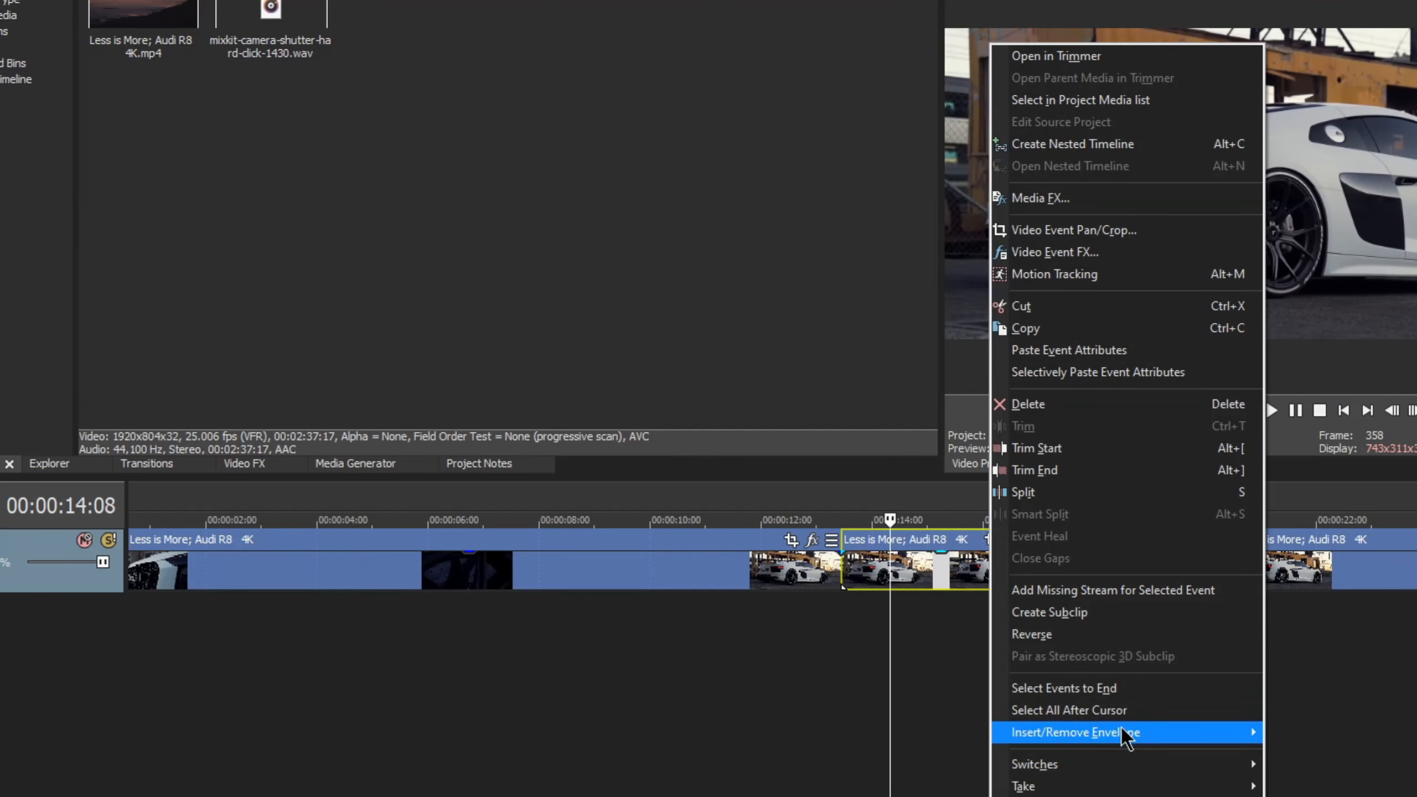
pyautogui.moveTo(1206, 732)
pyautogui.click(1342, 754)
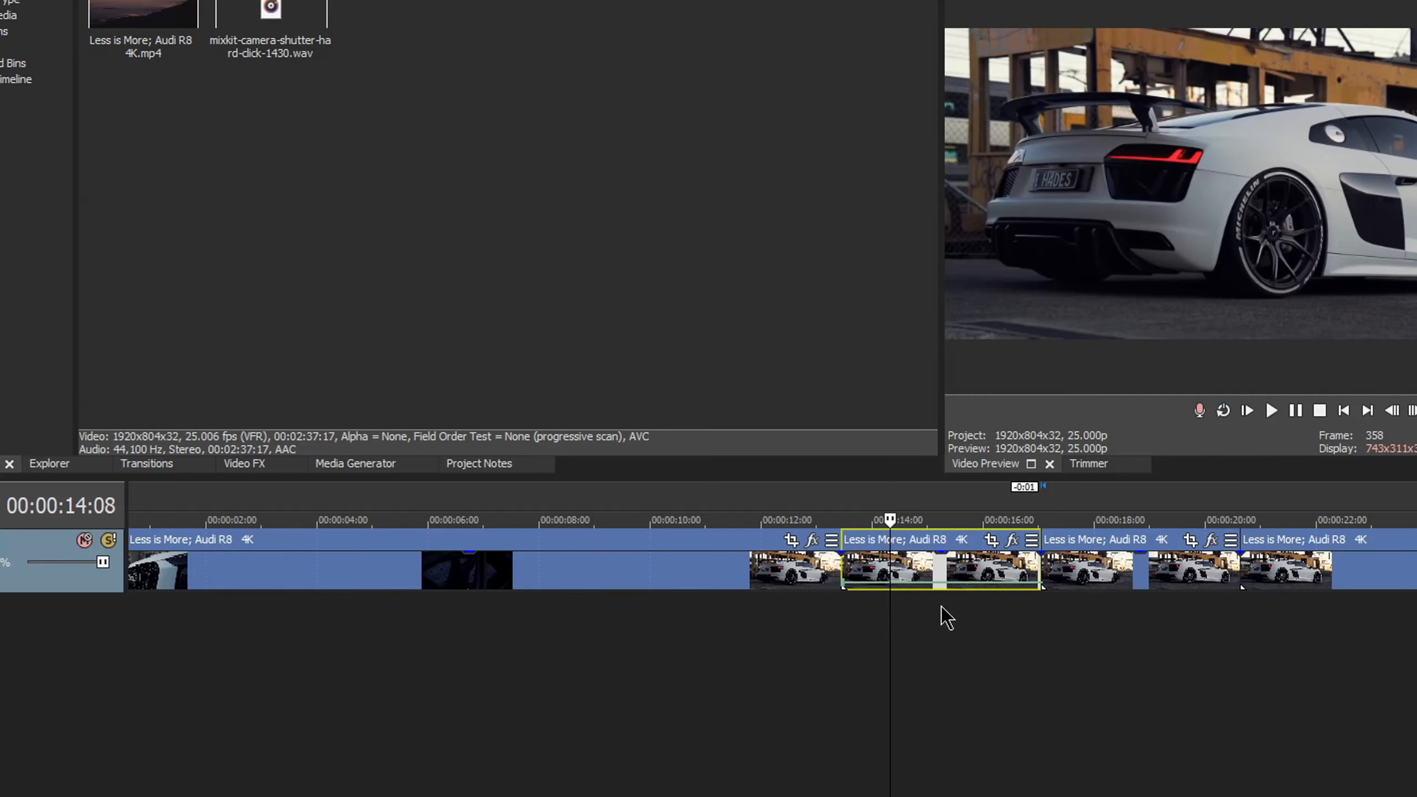
# Step: Set the envelope's starting point to 0% velocity and play back the range around the pasted section
pyautogui.click(845, 583)
pyautogui.rightClick(845, 582)
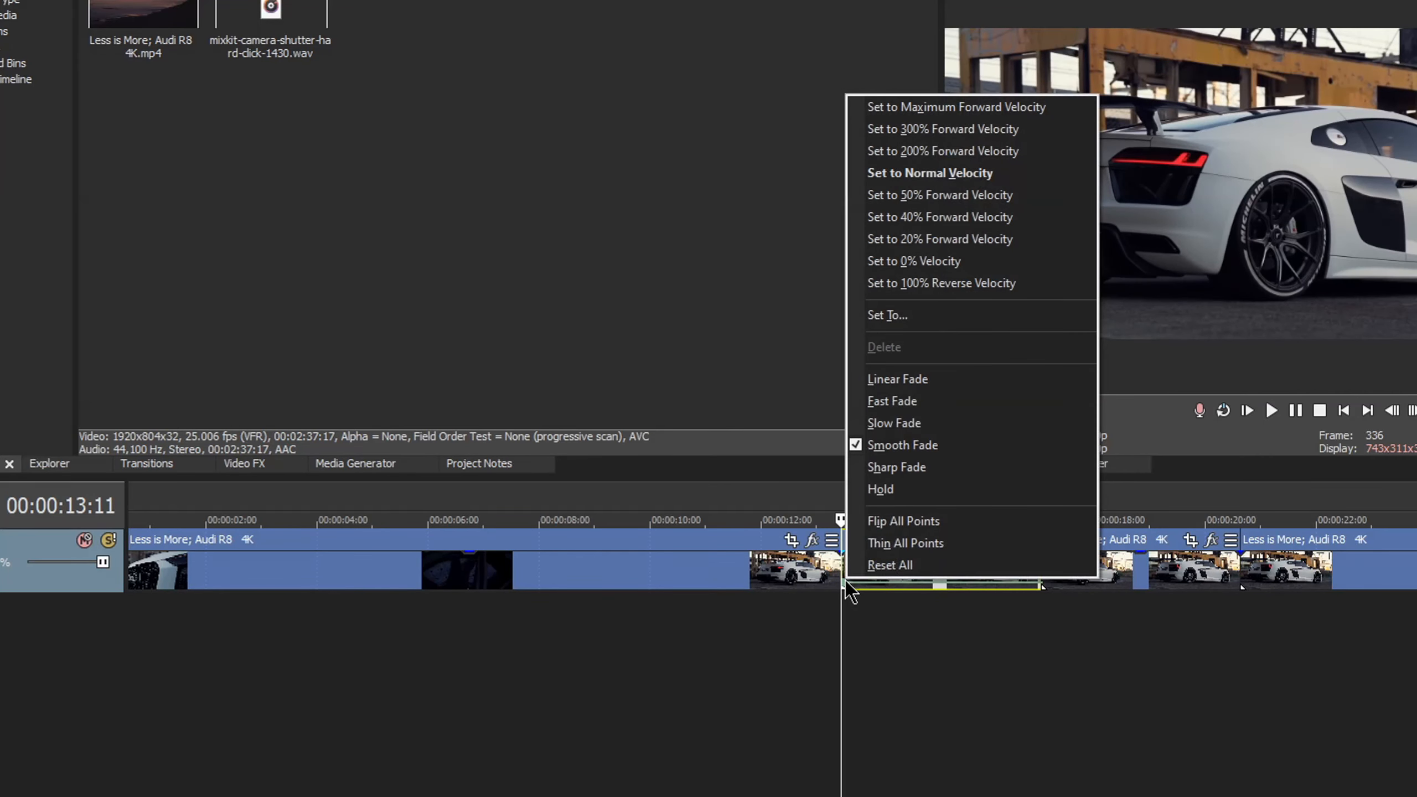
pyautogui.click(949, 267)
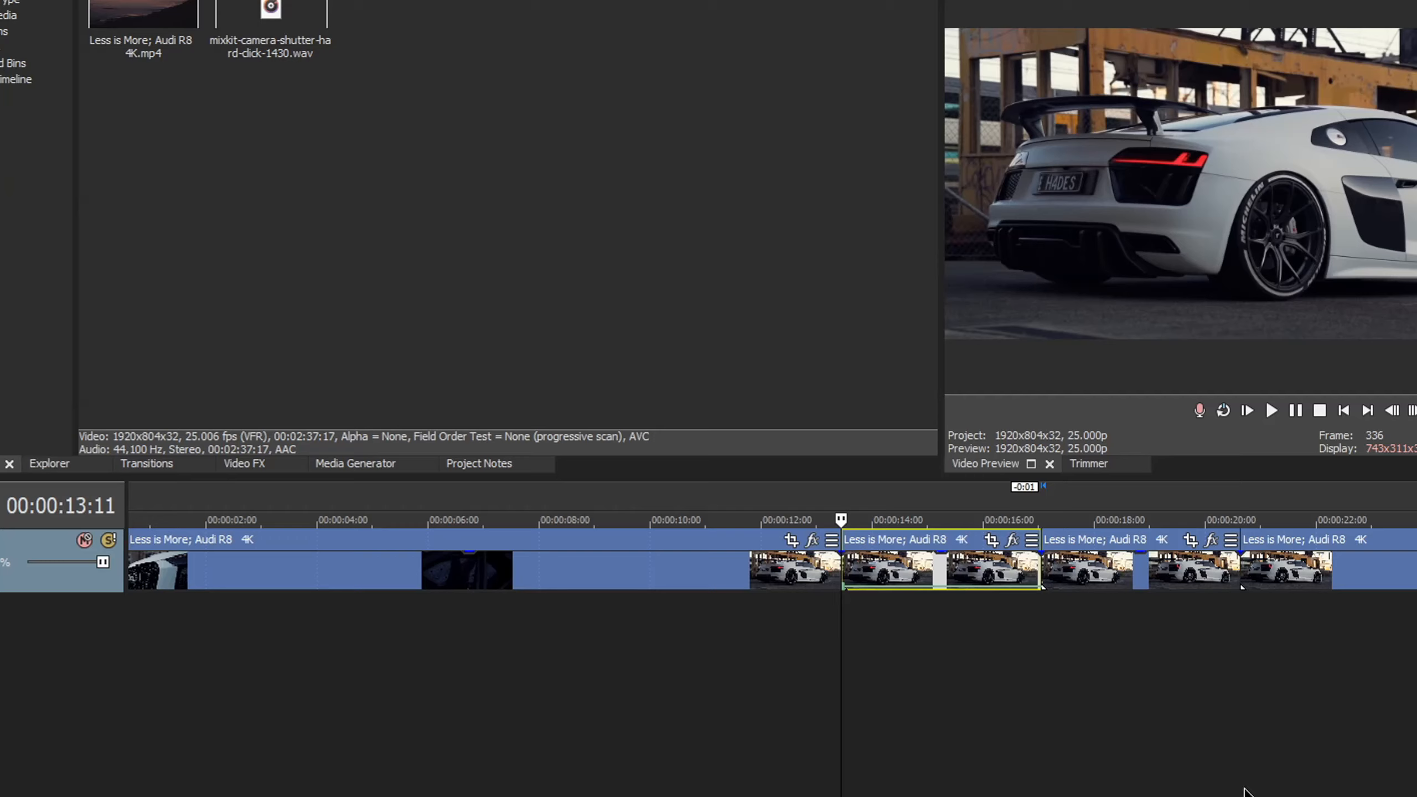
pyautogui.moveTo(1092, 743); pyautogui.dragTo(780, 770)
pyautogui.press('space')
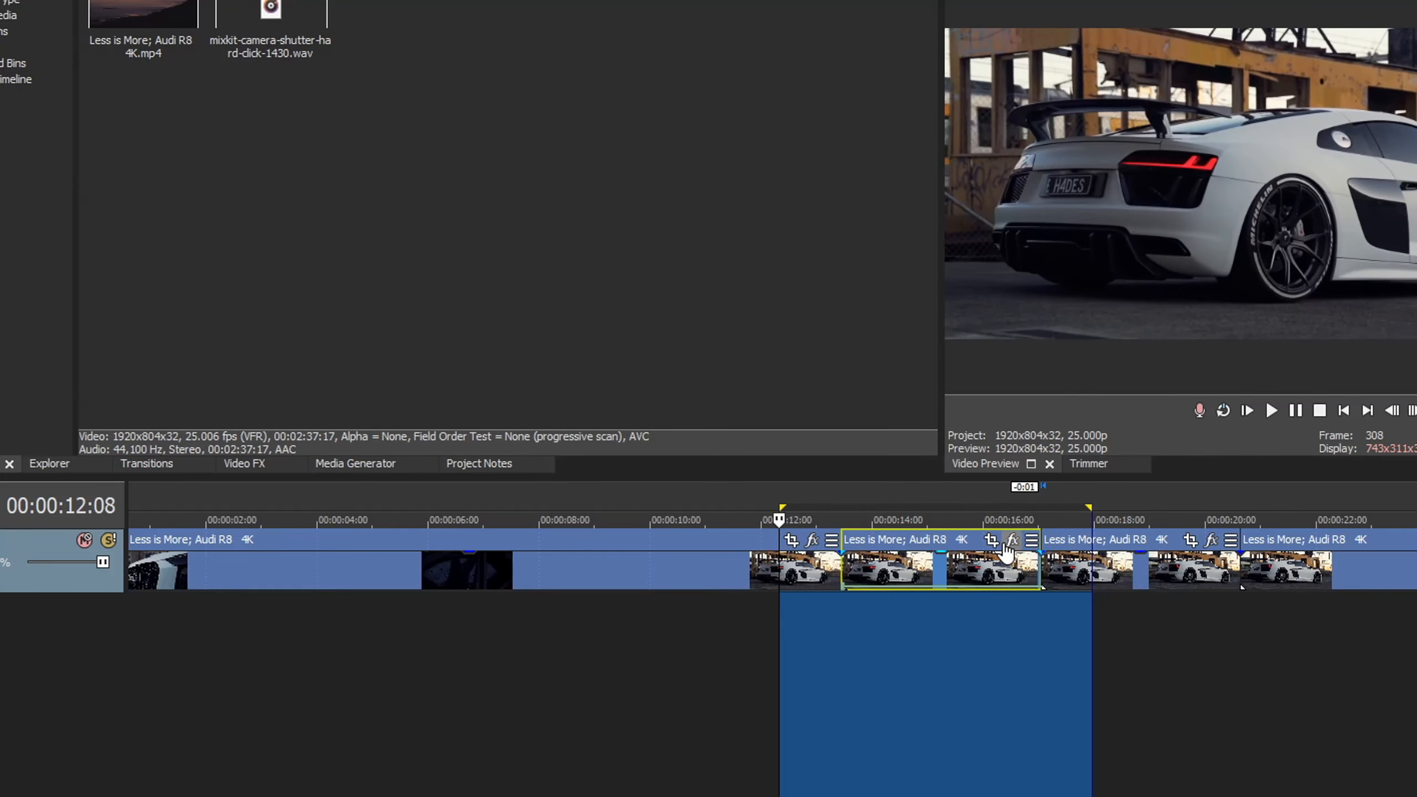
# Step: Copy the frozen section with the velocity envelope
pyautogui.click(931, 568)
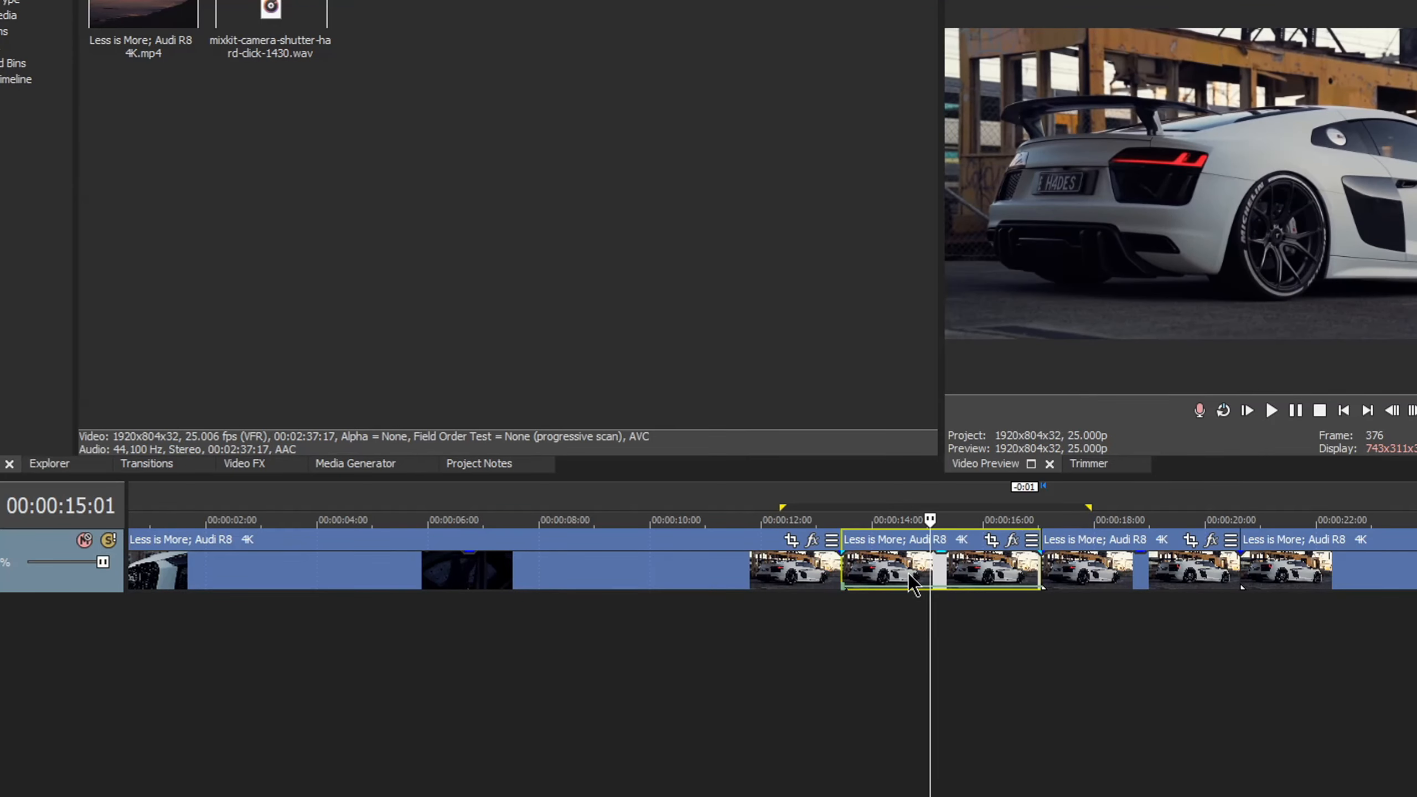
pyautogui.rightClick(899, 587)
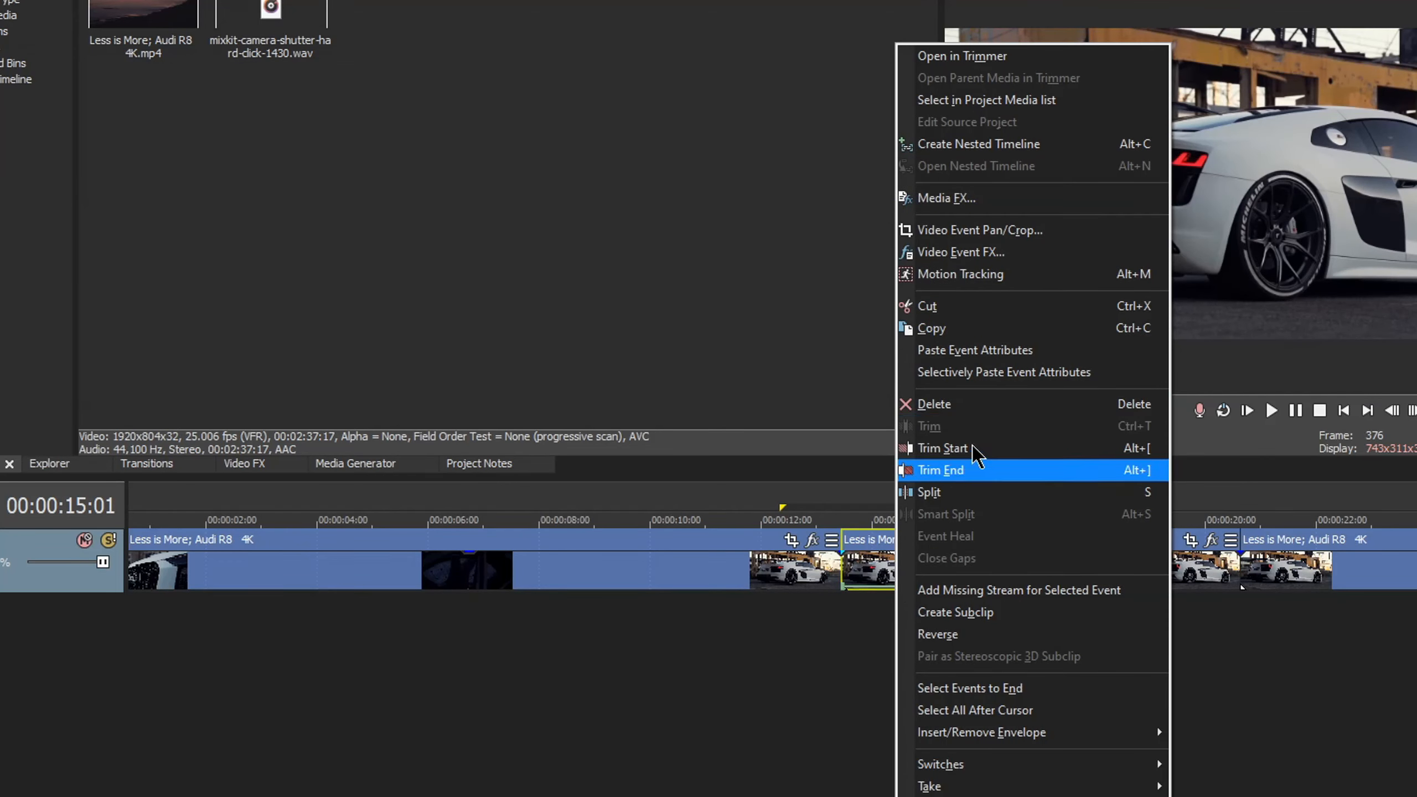
pyautogui.click(969, 335)
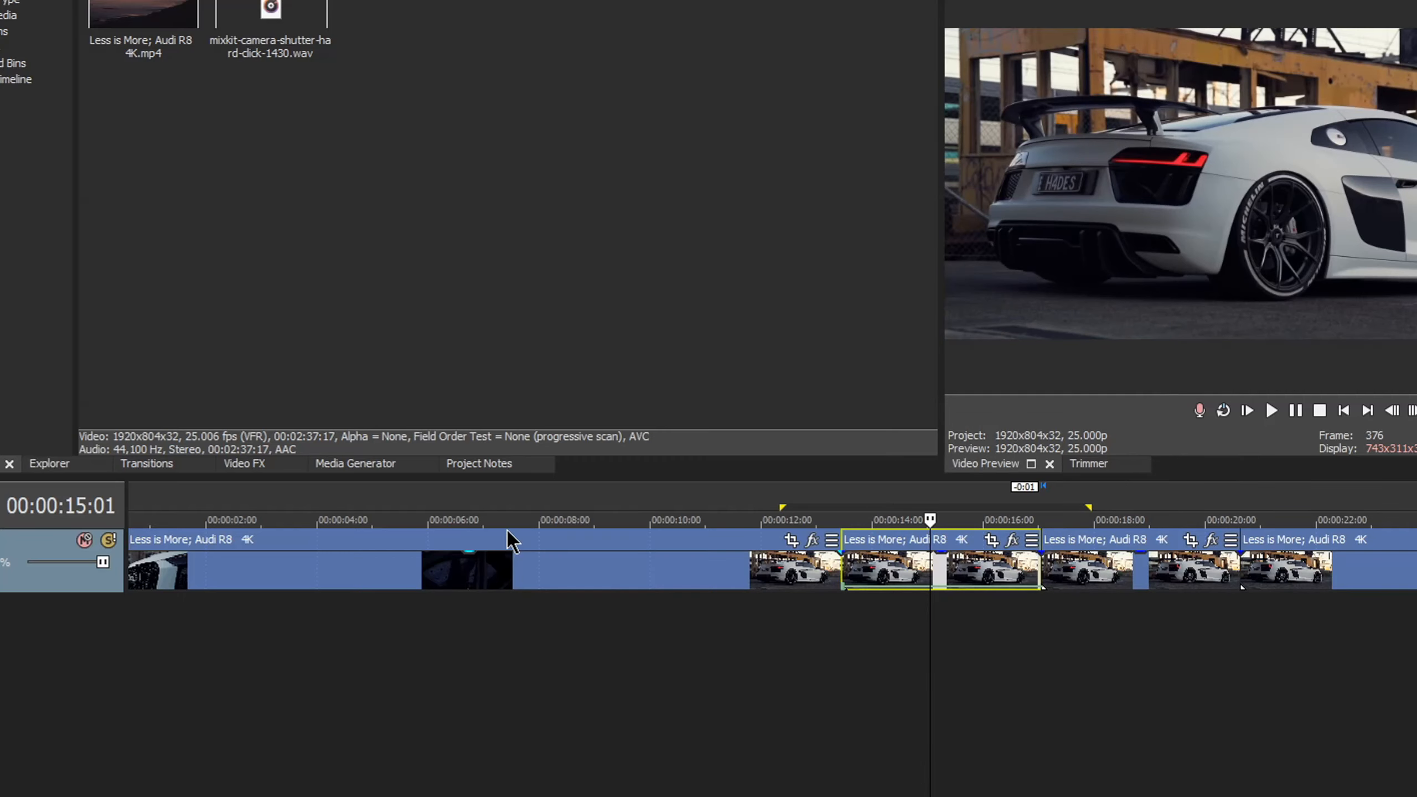
# Step: Insert a new video track above the footage and paste the frozen section there at 00:00:13:11
pyautogui.rightClick(82, 589)
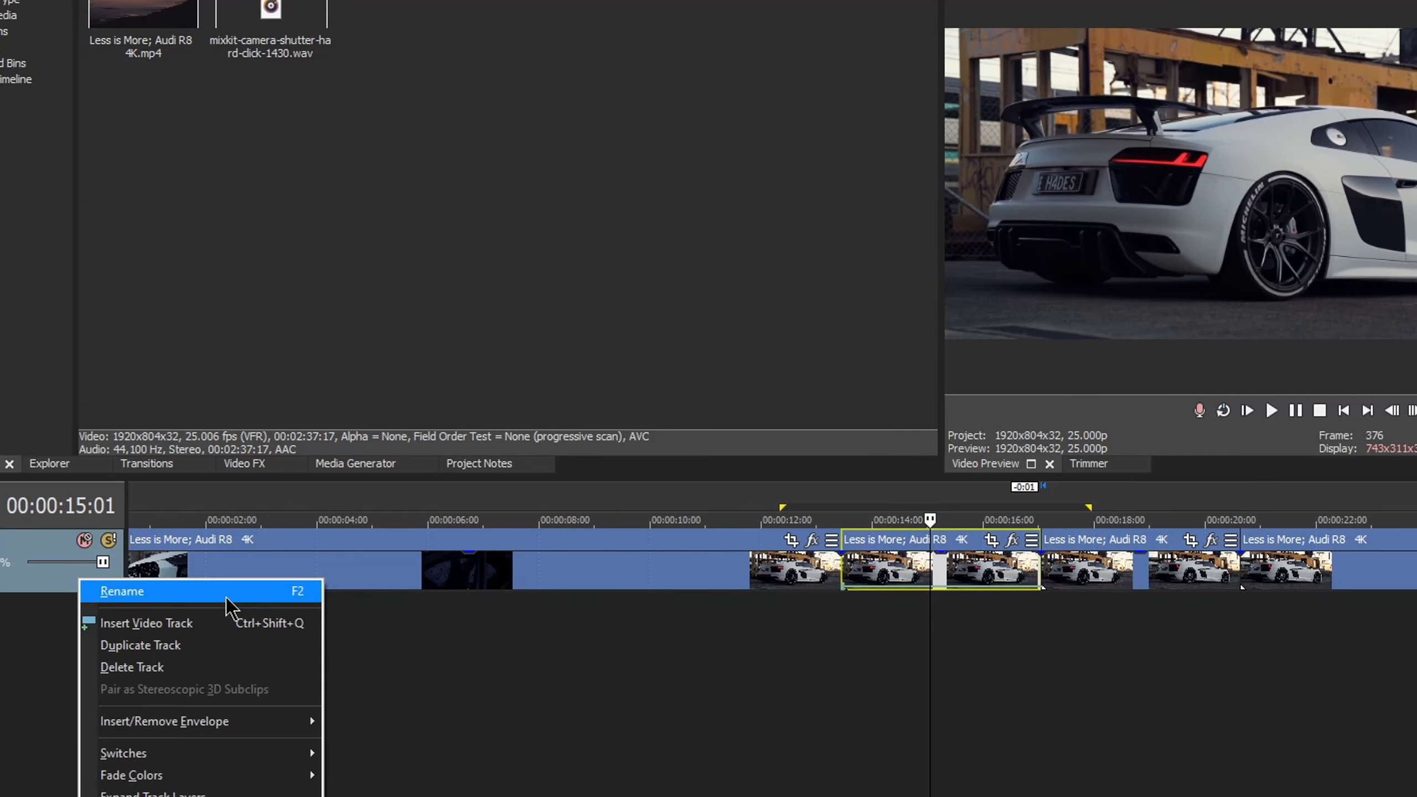
pyautogui.click(232, 624)
pyautogui.click(842, 578)
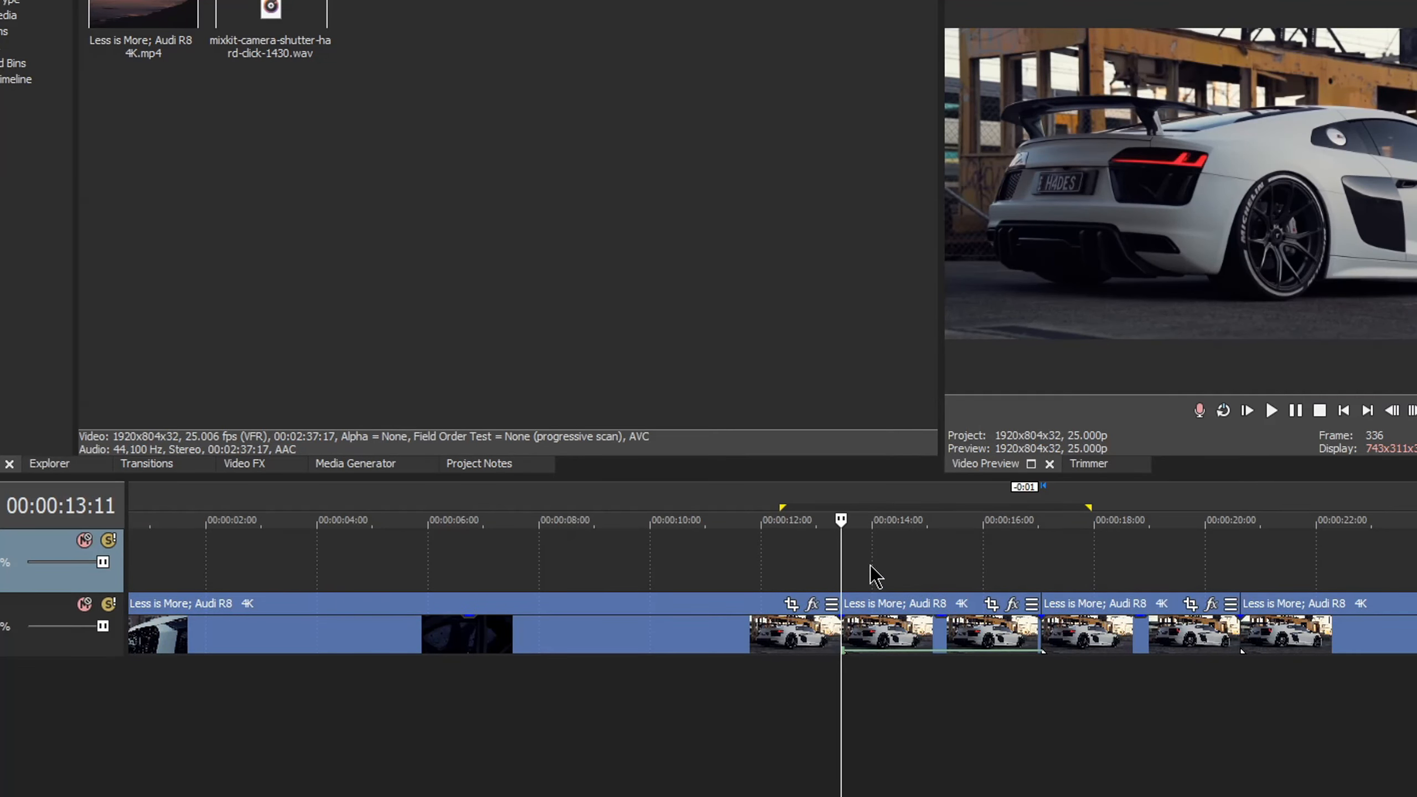
pyautogui.rightClick(871, 564)
pyautogui.click(1026, 117)
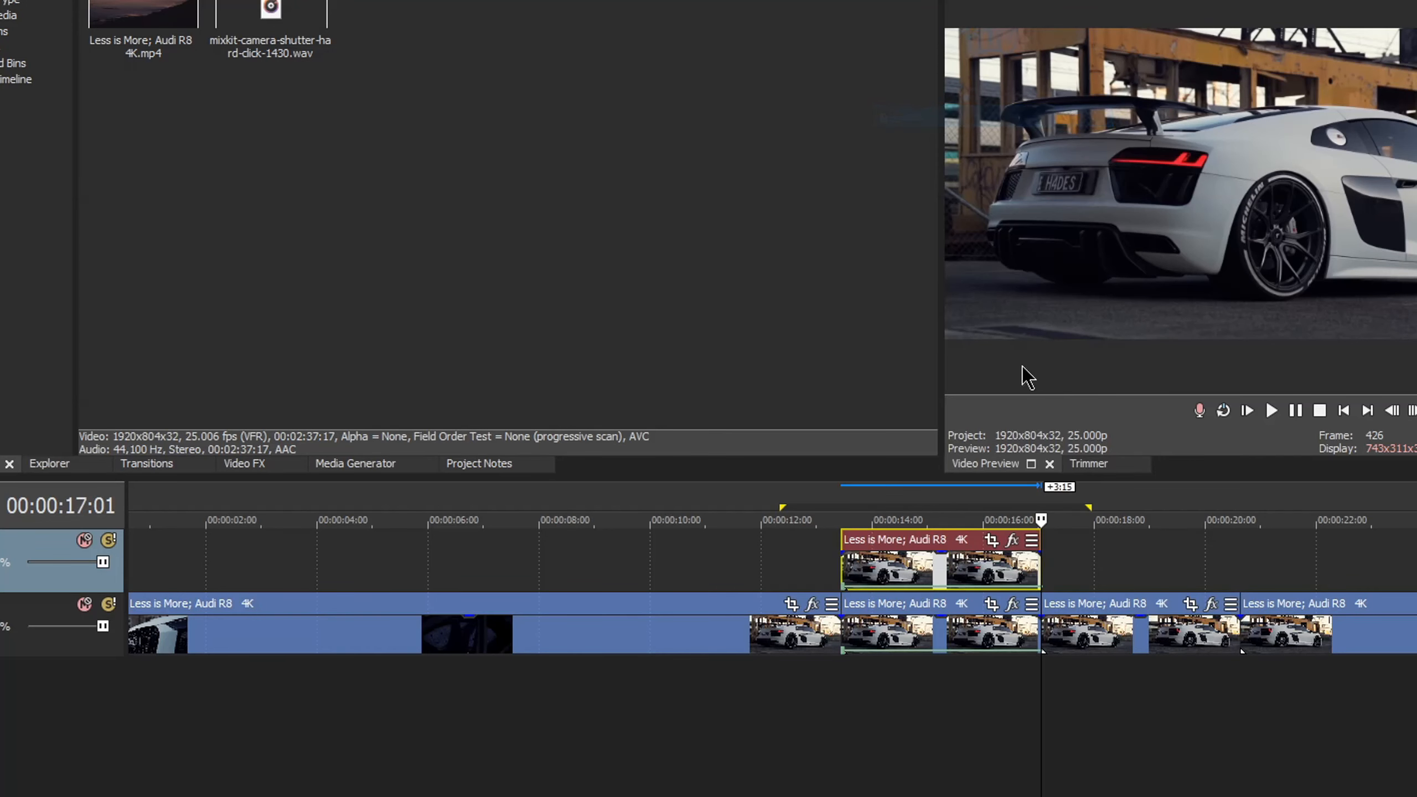
# Step: In Event Pan/Crop for the upper-track copy, enlarge the crop frame to about 2,707 × 1,133.6 at its first frame
pyautogui.click(697, 638)
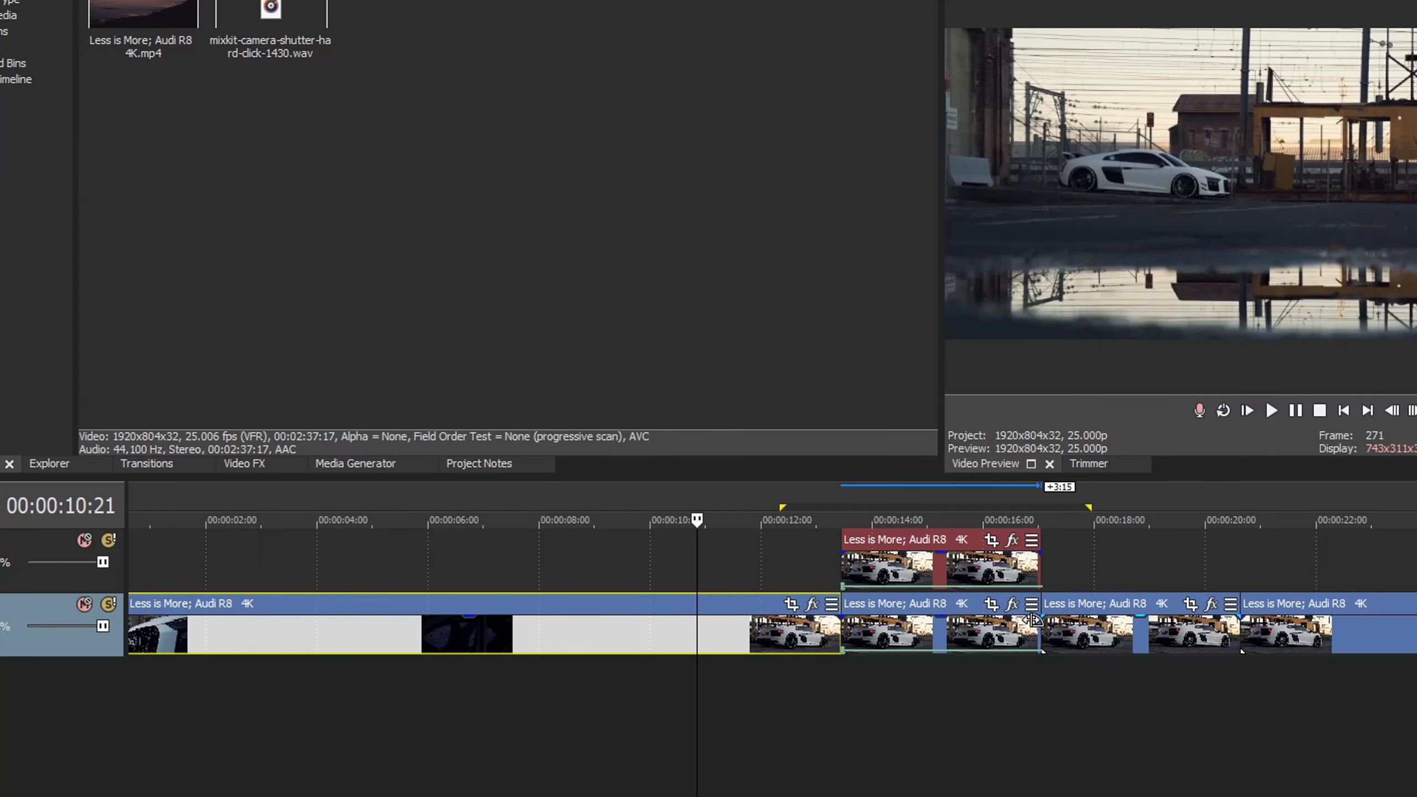
pyautogui.click(943, 625)
pyautogui.click(909, 575)
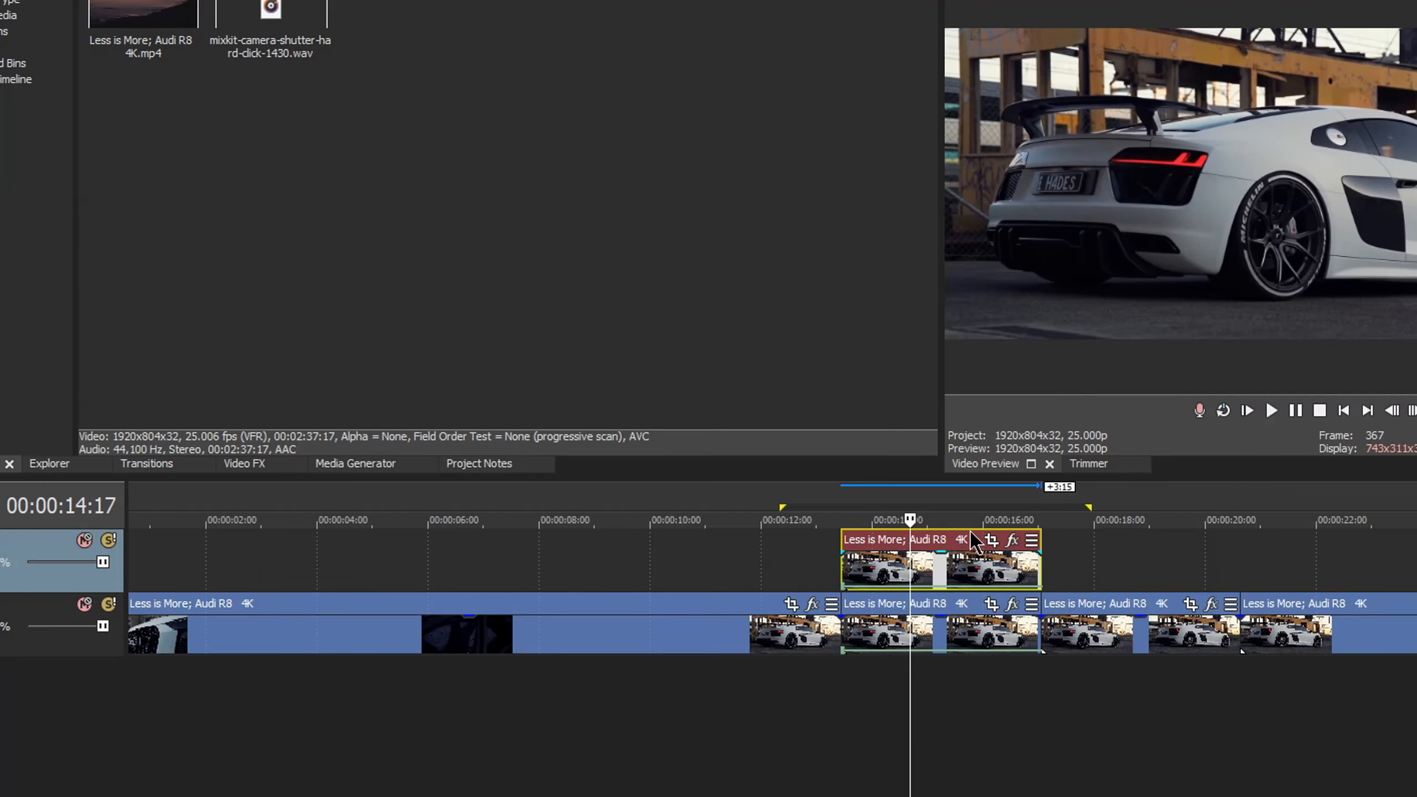
pyautogui.click(990, 541)
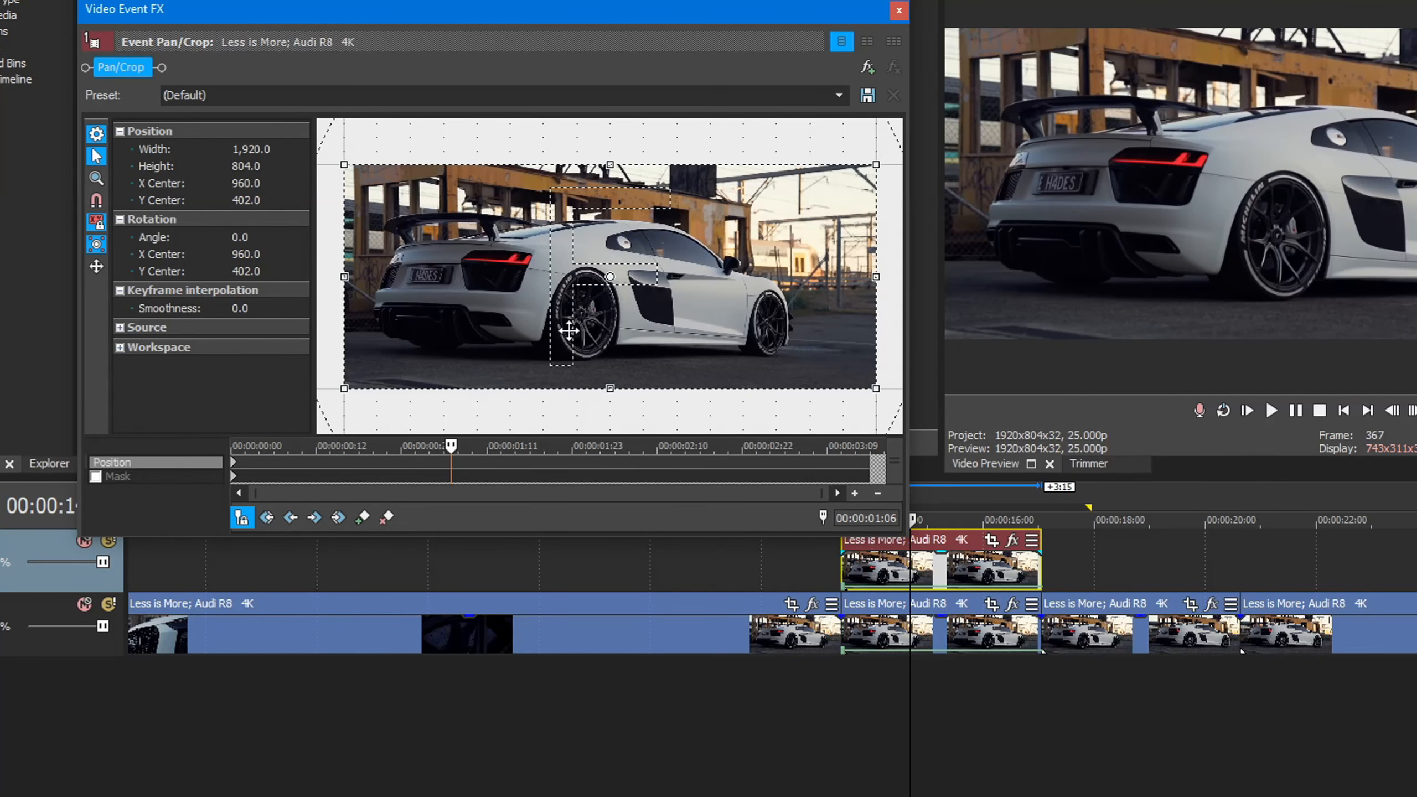
pyautogui.click(234, 471)
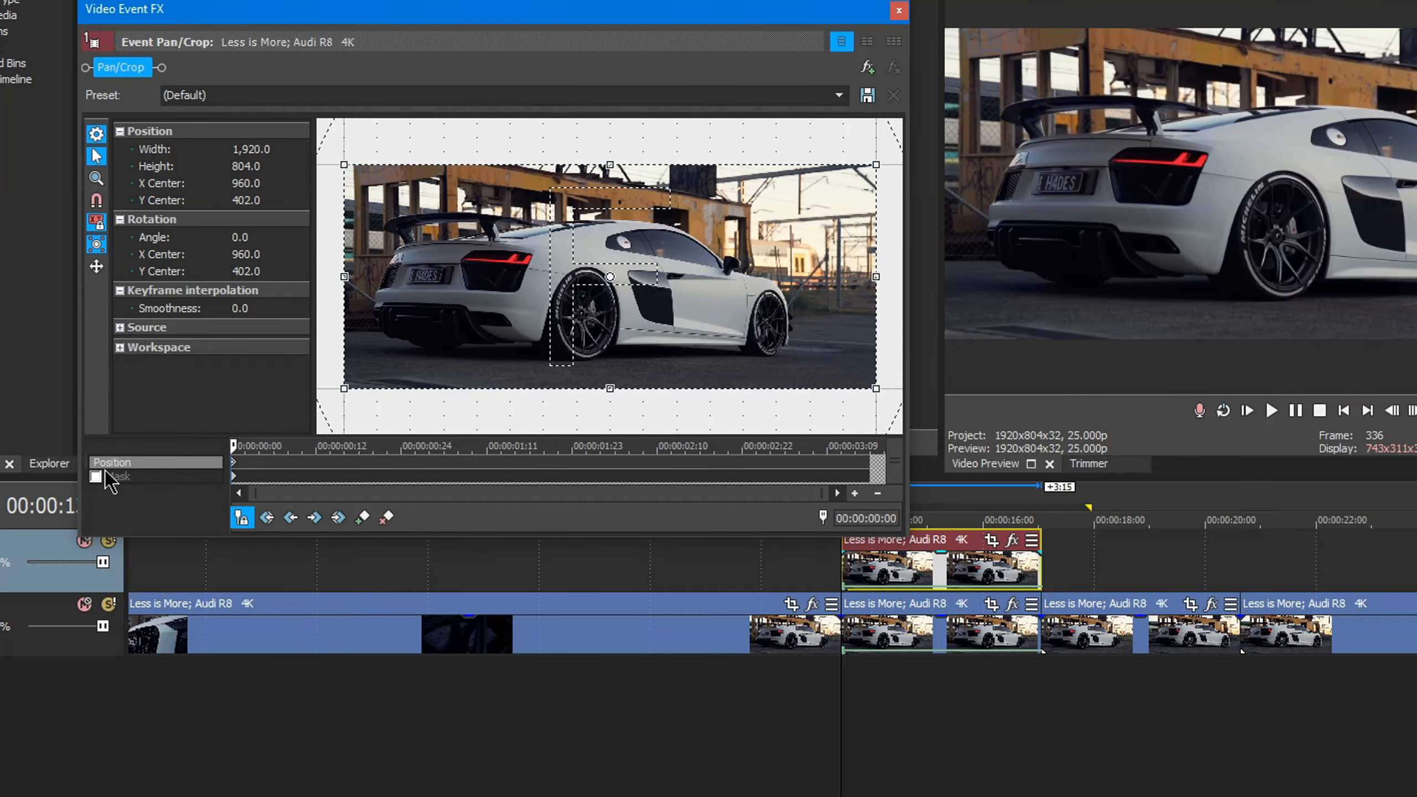
pyautogui.scroll(-5, 748, 367)
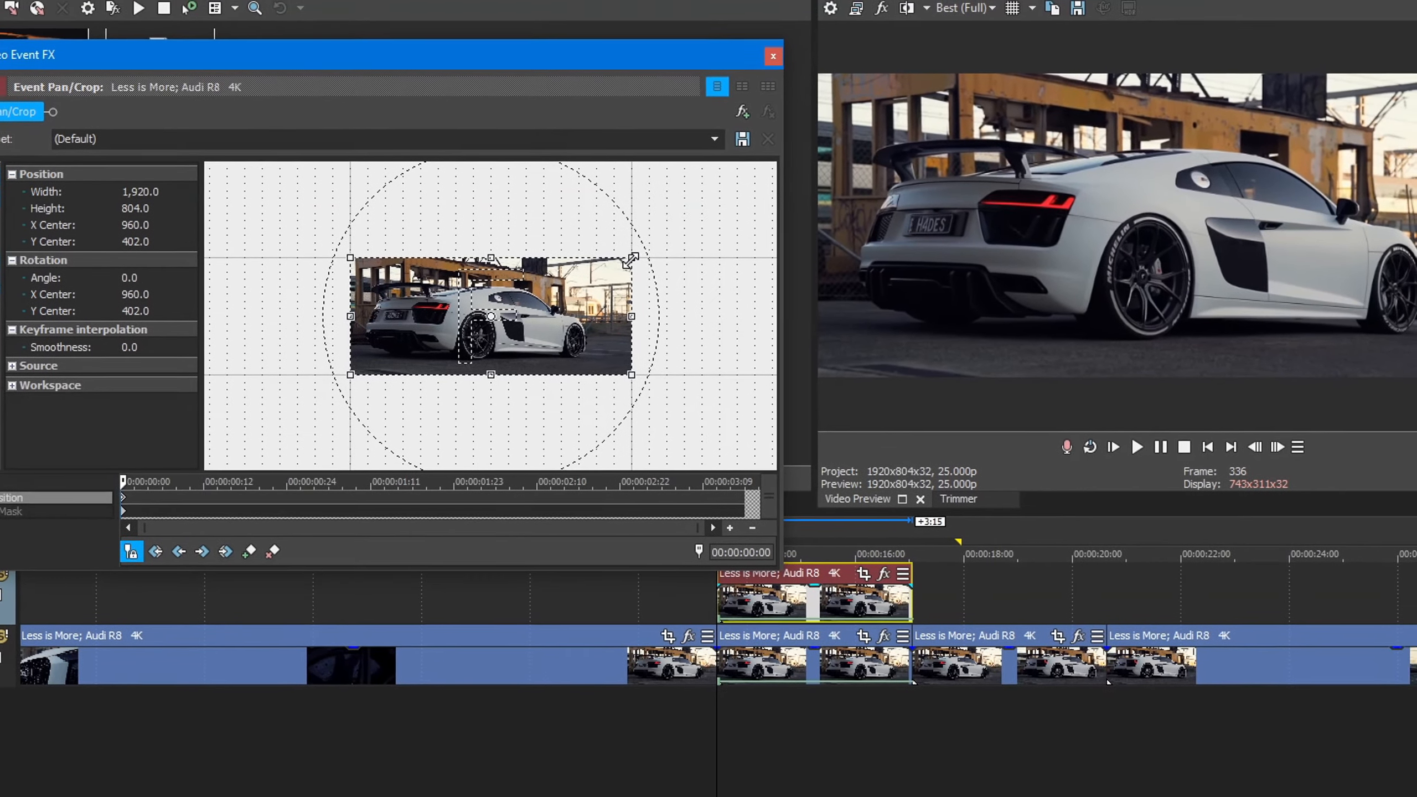
pyautogui.moveTo(630, 260); pyautogui.dragTo(570, 270)
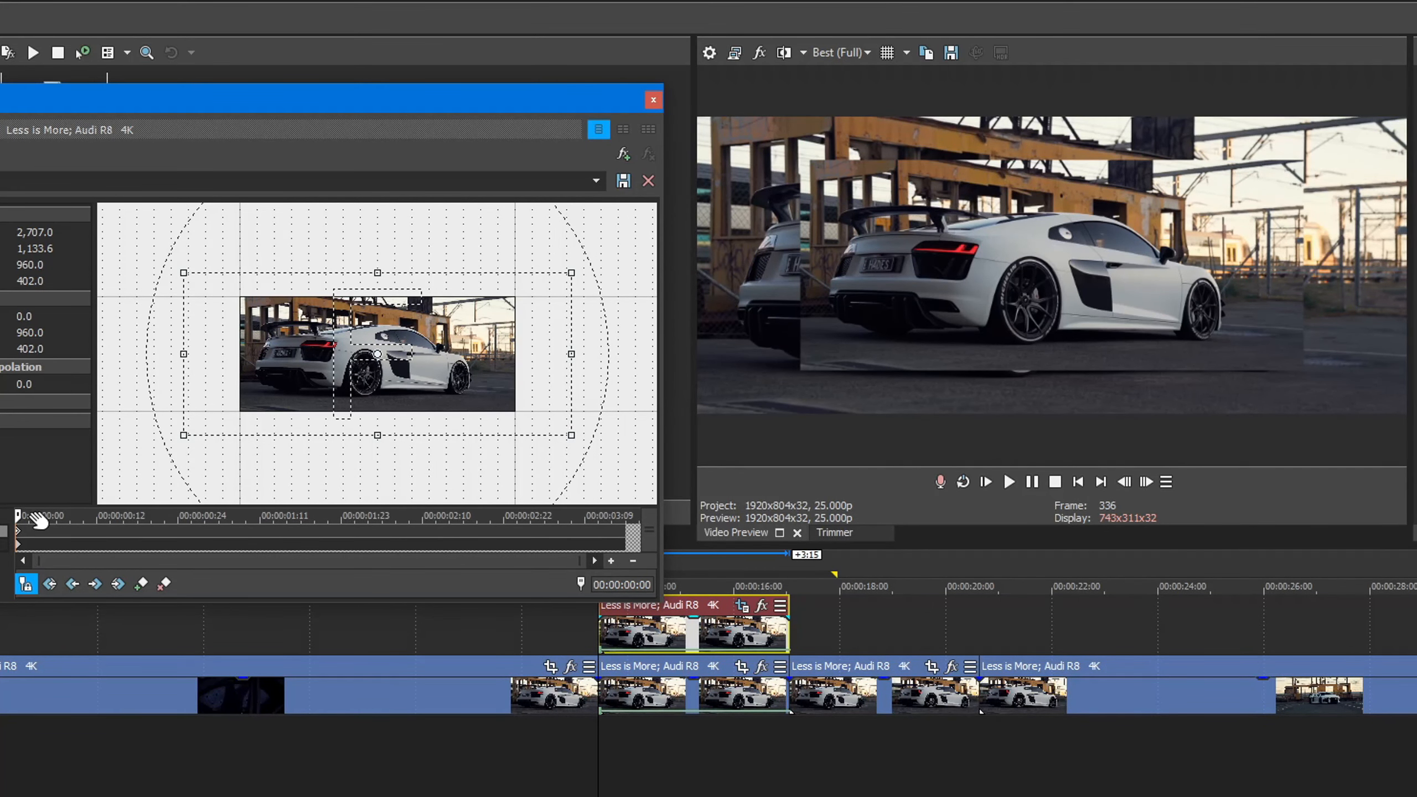
# Step: At 00:00:03:15 in the Pan/Crop timeline, rotate the crop frame to about -2.9 degrees
pyautogui.moveTo(308, 496); pyautogui.dragTo(637, 496)
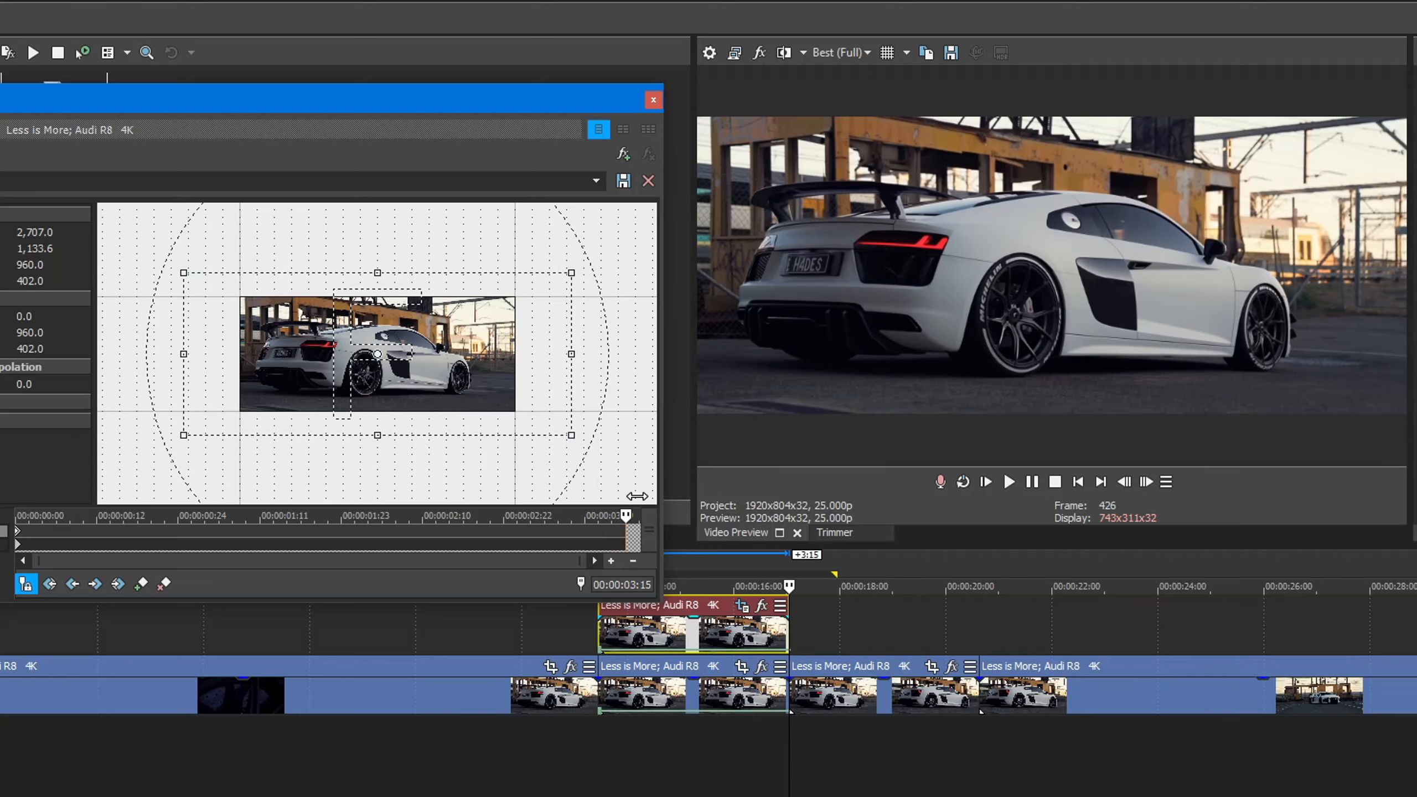
pyautogui.moveTo(589, 270); pyautogui.dragTo(587, 258)
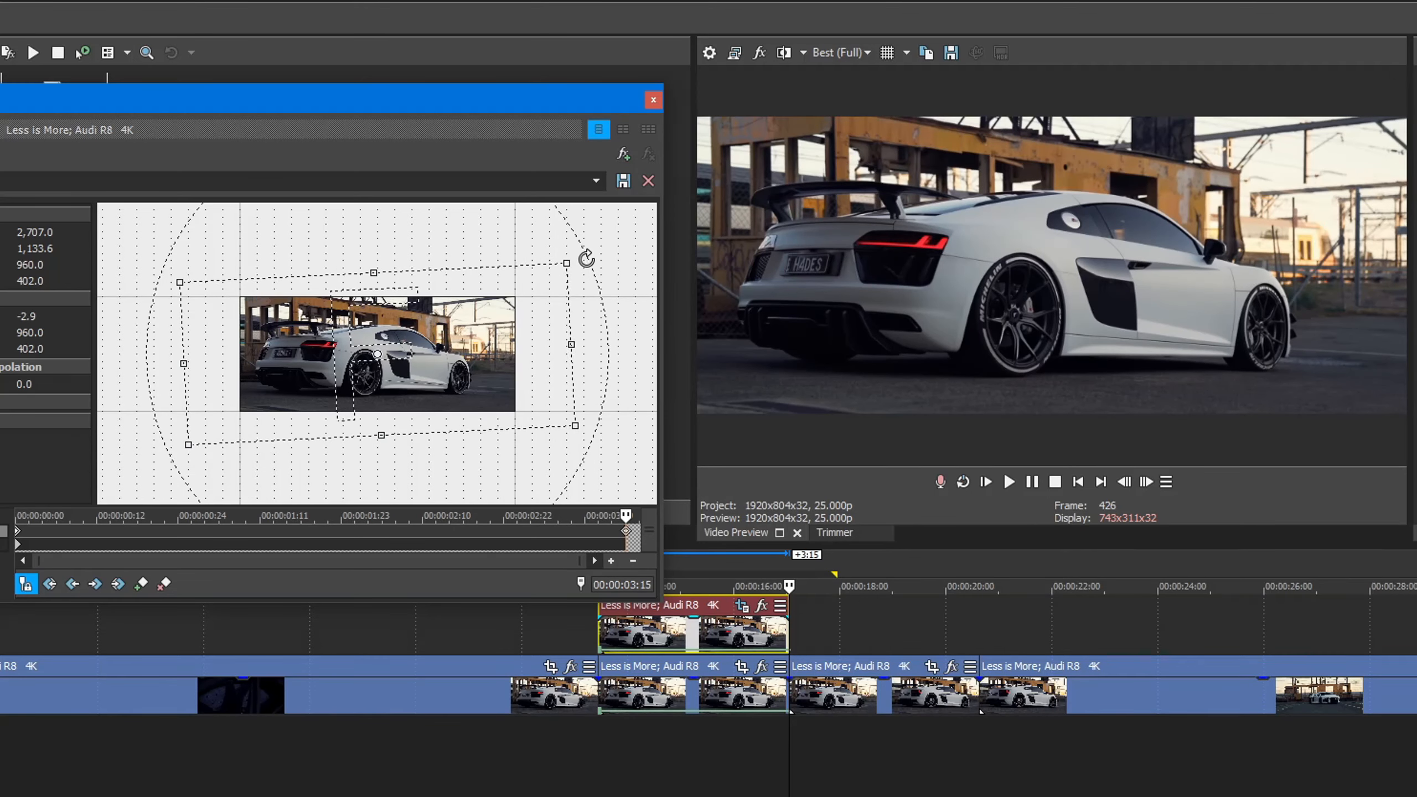
# Step: Set the first Pan/Crop position keyframe to Smooth and the last to Slow, and close the Video Event FX window
pyautogui.moveTo(596, 516); pyautogui.dragTo(14, 575)
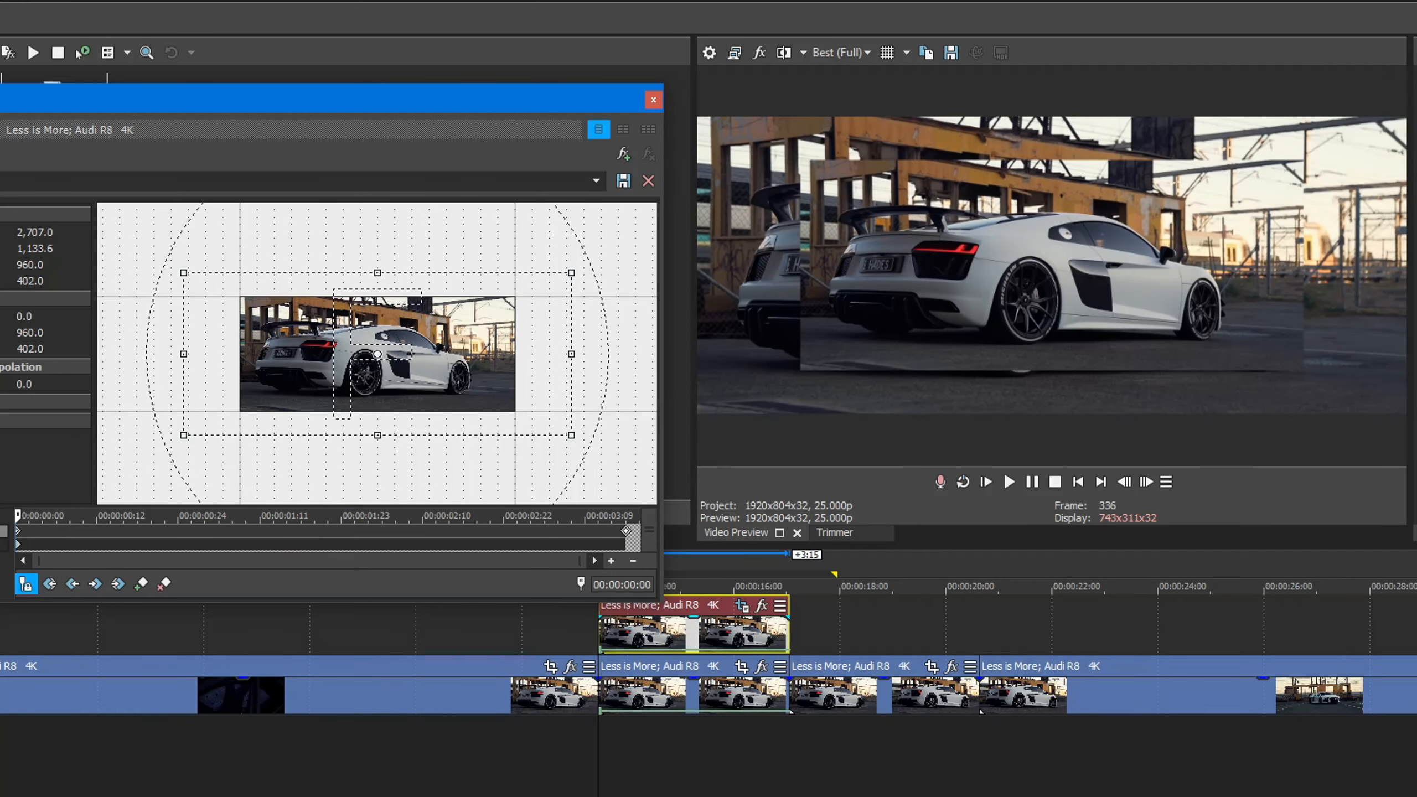
pyautogui.rightClick(21, 535)
pyautogui.click(99, 709)
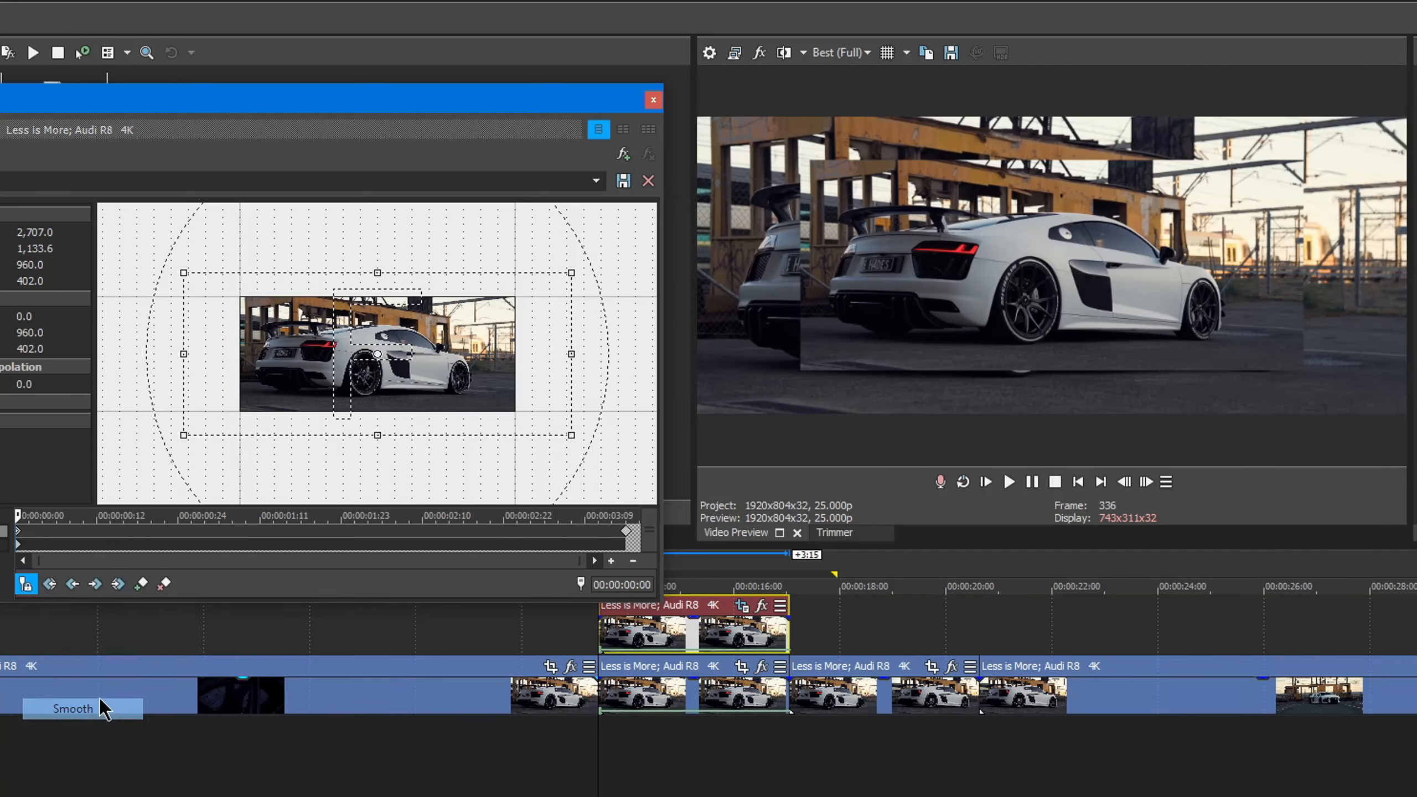
pyautogui.click(626, 531)
pyautogui.rightClick(626, 530)
pyautogui.click(692, 685)
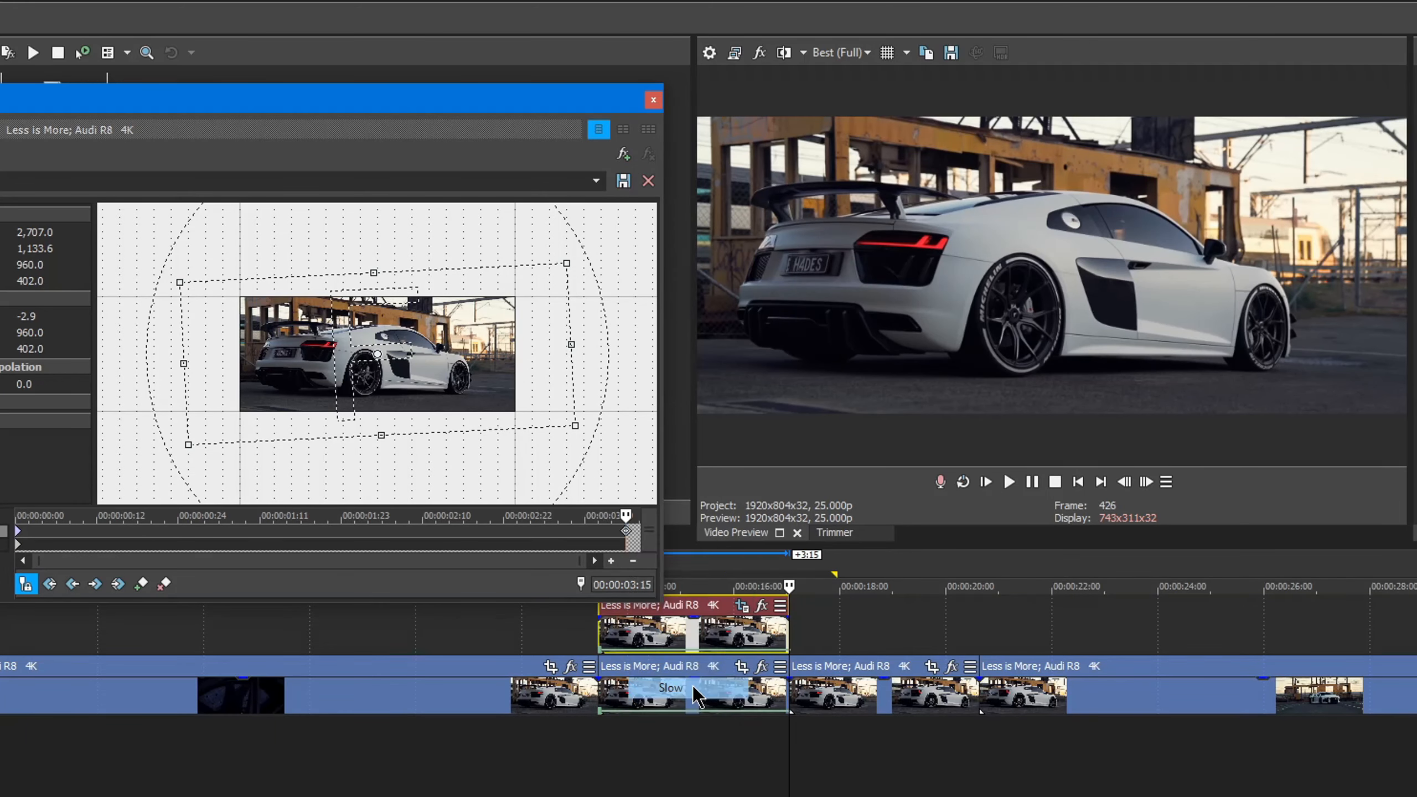
pyautogui.click(654, 100)
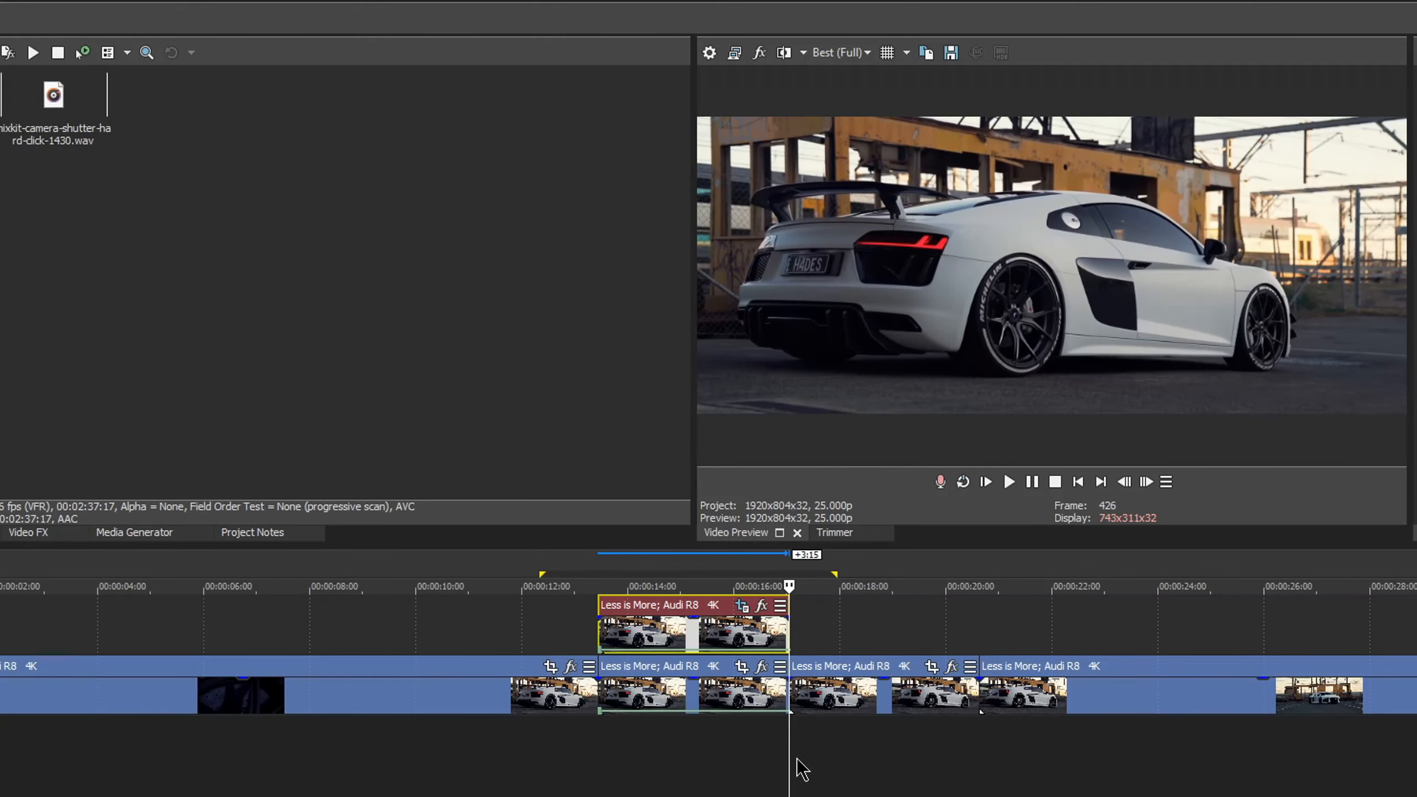
# Step: Play back the timeline range around the two stacked frozen sections to check the rotation animation
pyautogui.moveTo(802, 770); pyautogui.dragTo(582, 774)
pyautogui.press('space')
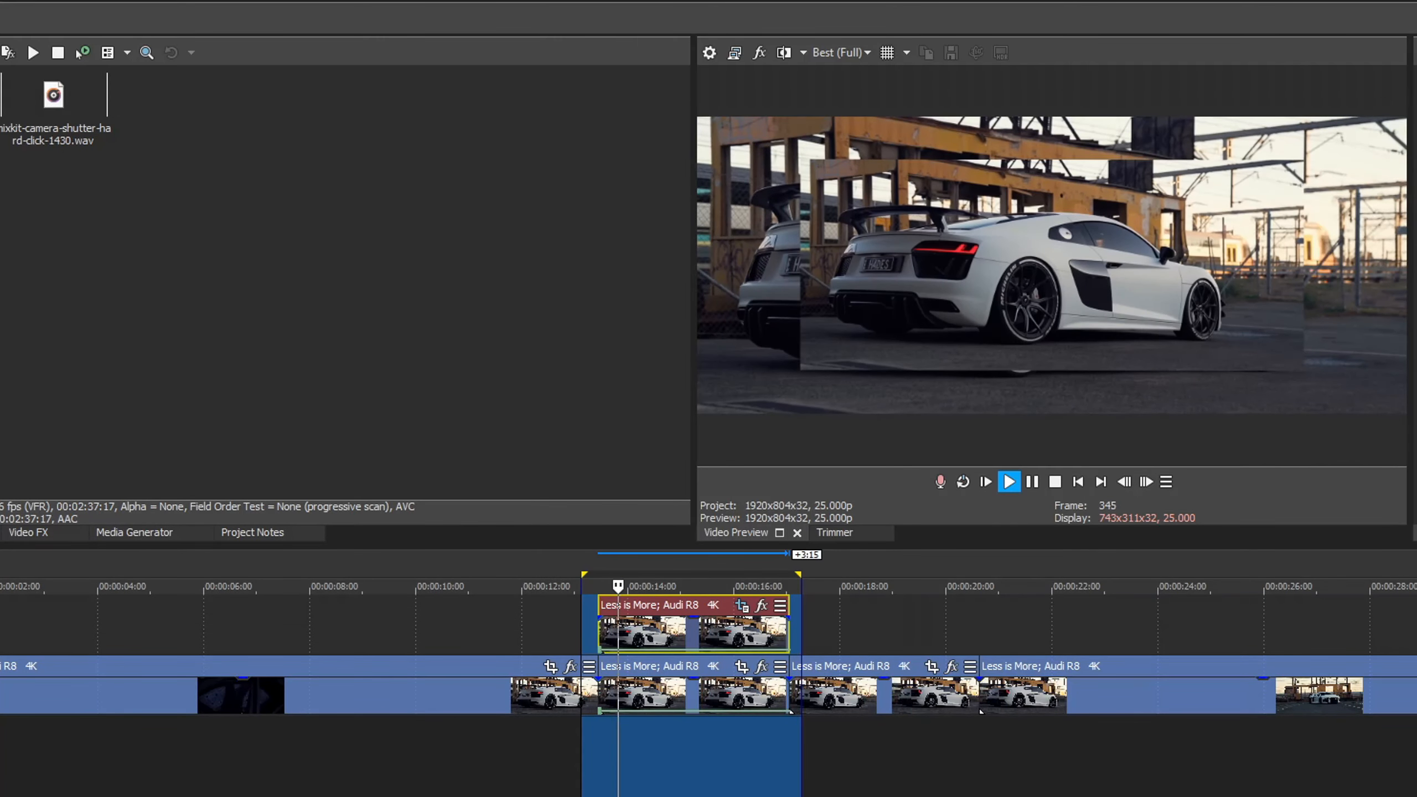
pyautogui.click(1031, 489)
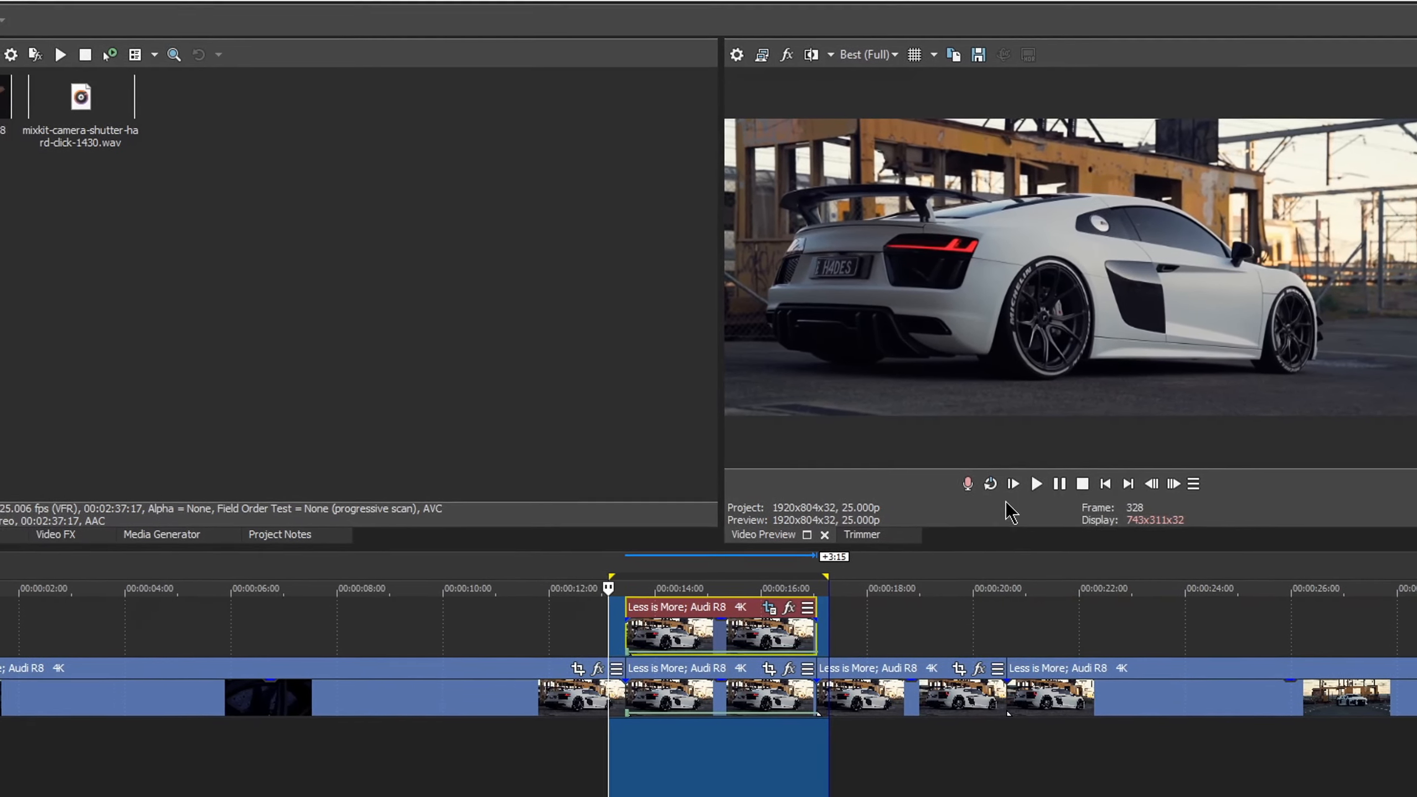
# Step: Apply the default Gaussian Blur preset to the lower-track frozen section and close its effect window
pyautogui.click(683, 737)
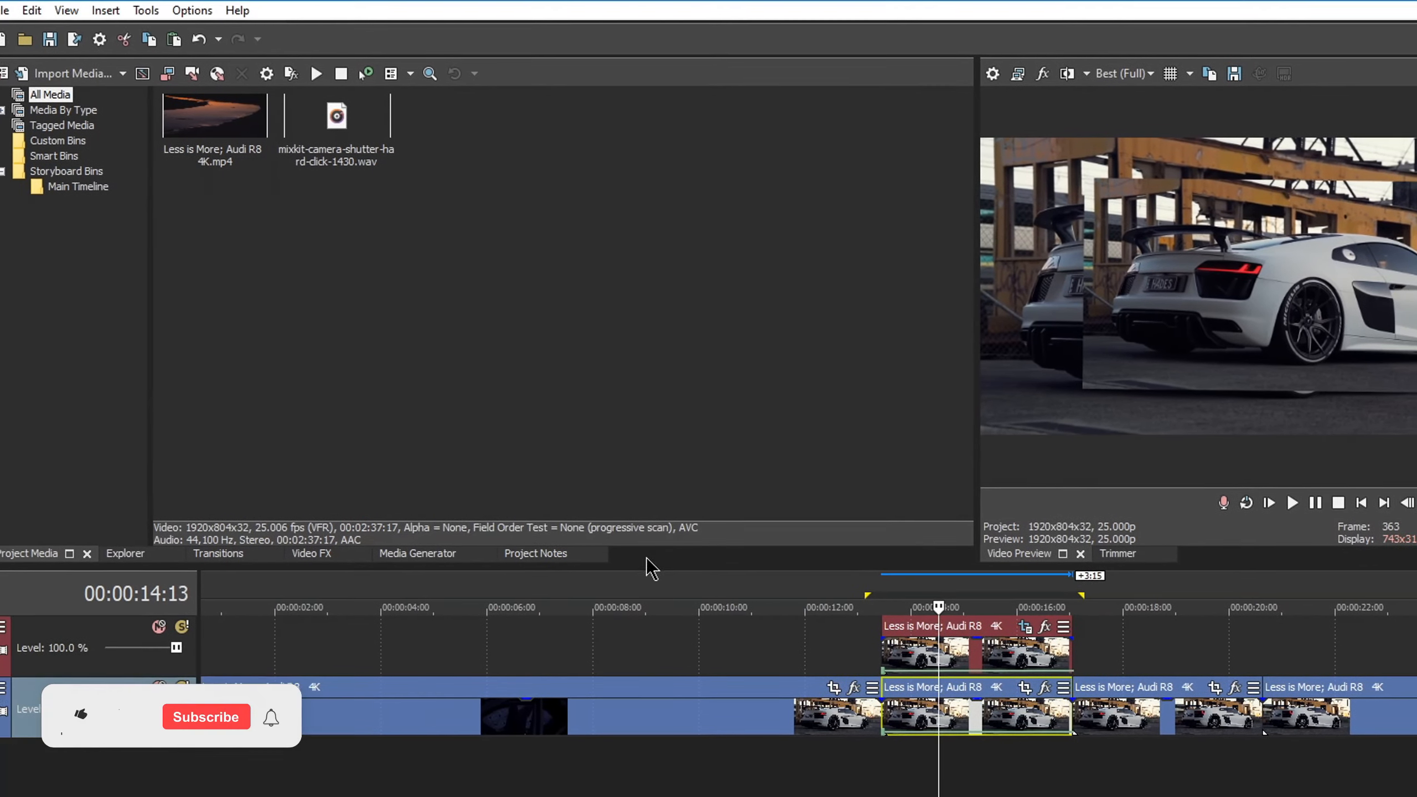
pyautogui.click(311, 554)
pyautogui.scroll(-4, 107, 313)
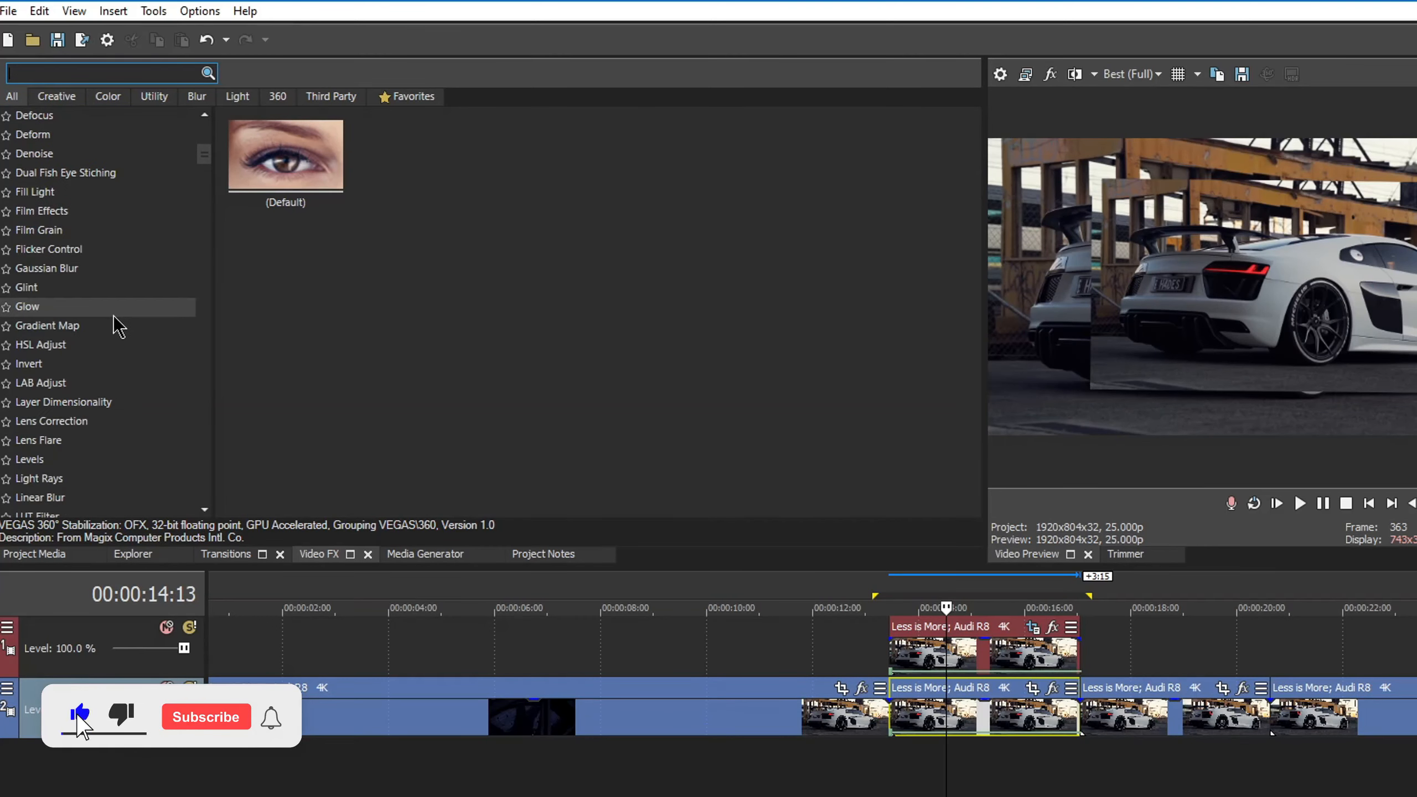
pyautogui.scroll(-9, 114, 323)
pyautogui.moveTo(200, 169)
pyautogui.mouseDown()
pyautogui.moveTo(209, 223)
pyautogui.moveTo(201, 125)
pyautogui.moveTo(215, 147)
pyautogui.mouseUp()
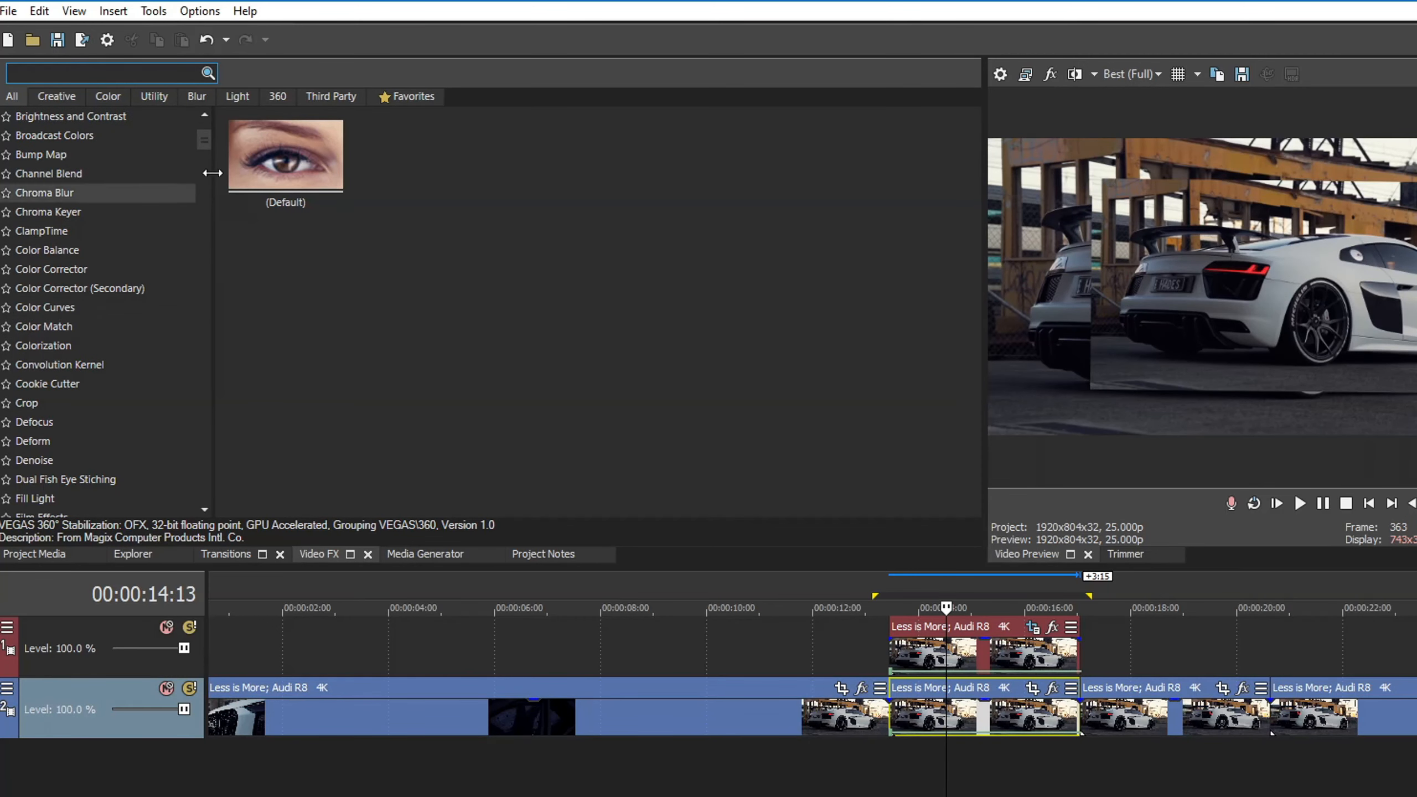
pyautogui.scroll(-7, 208, 174)
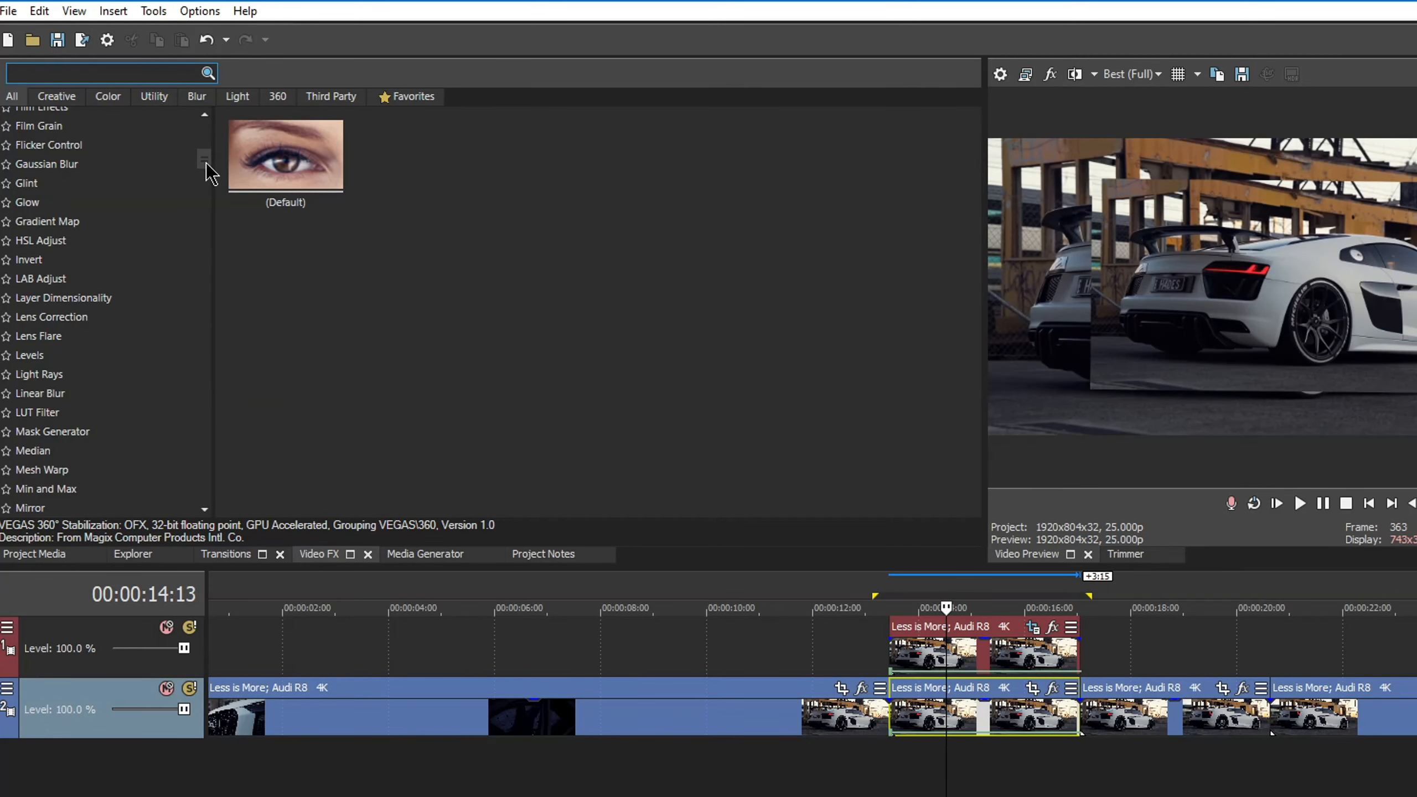
pyautogui.click(100, 166)
pyautogui.moveTo(286, 156); pyautogui.dragTo(950, 637)
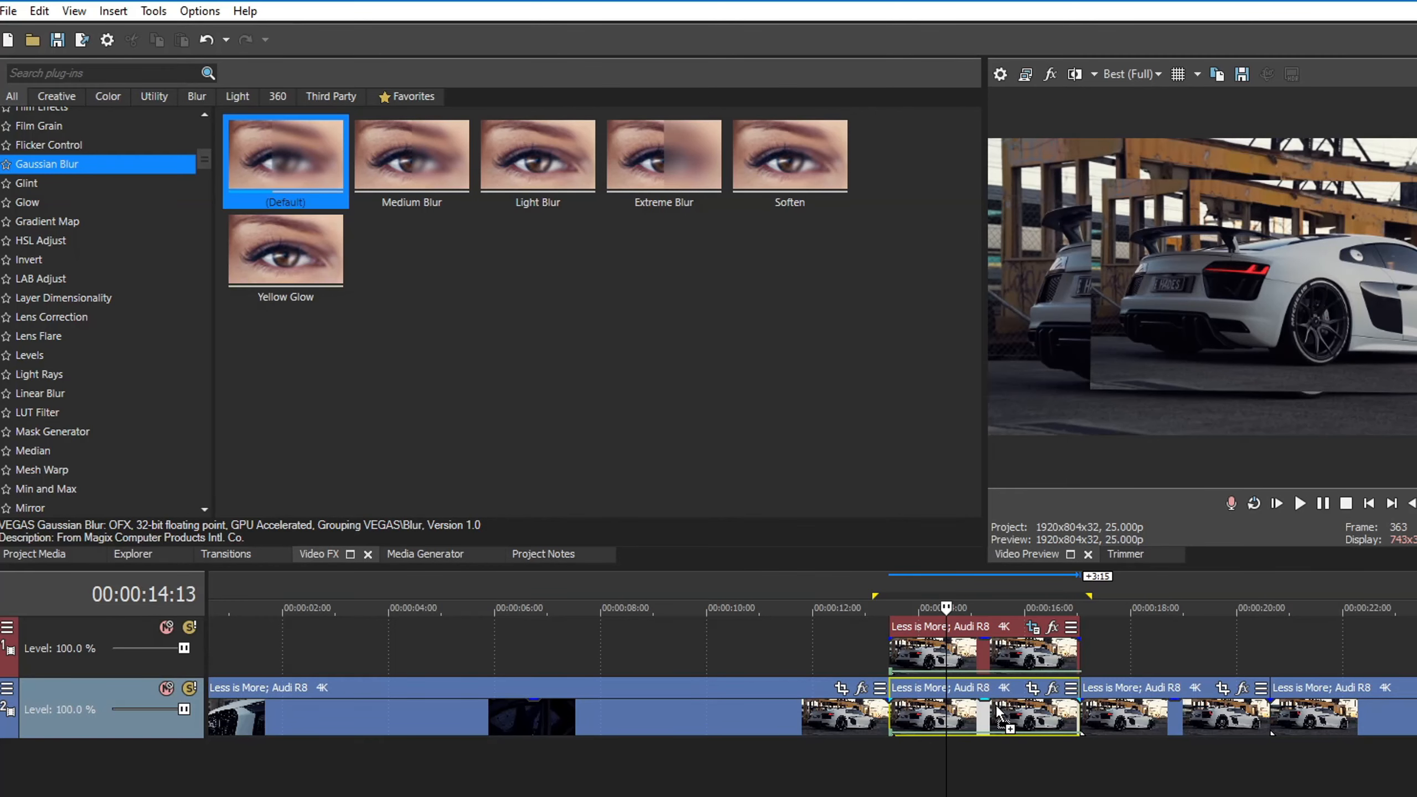
pyautogui.moveTo(998, 710); pyautogui.dragTo(999, 711)
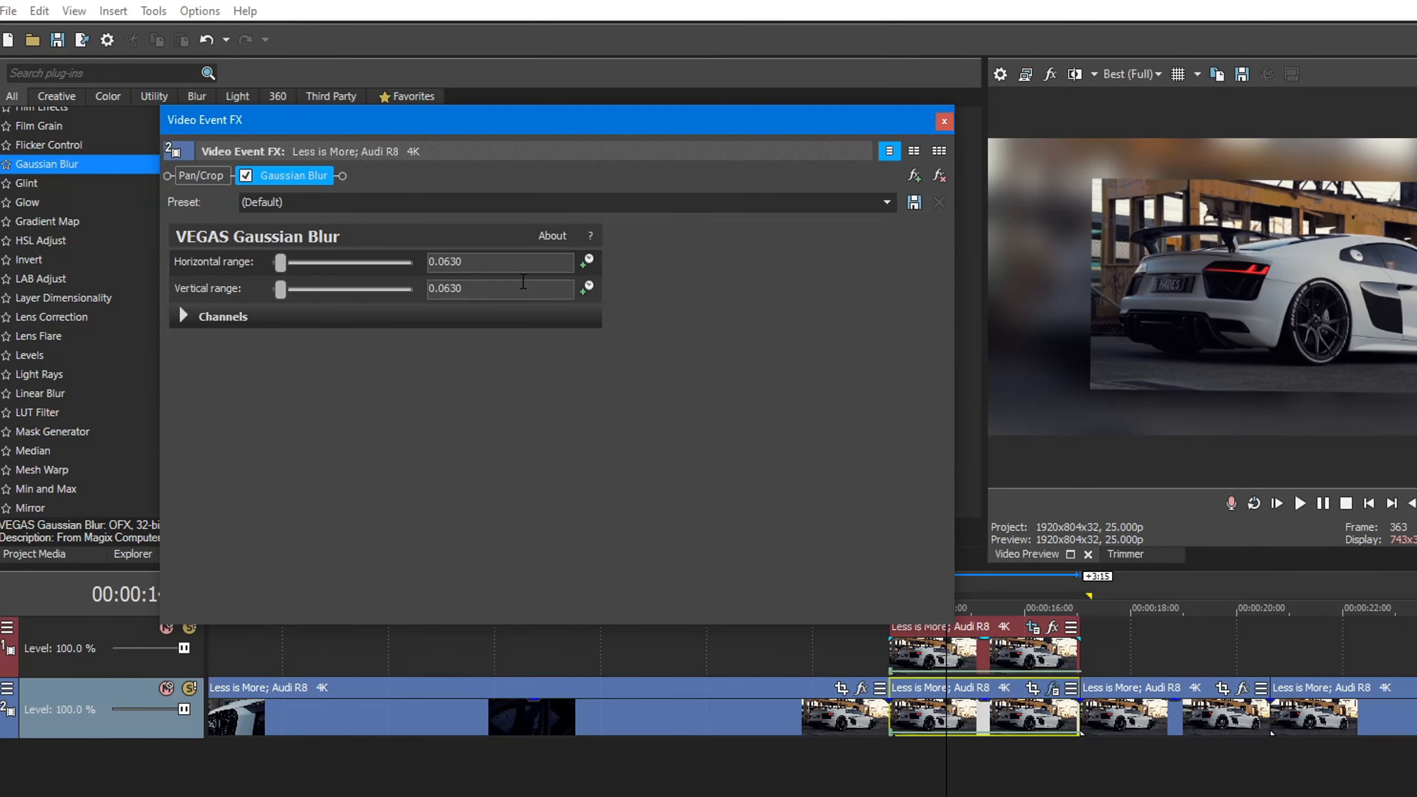
pyautogui.click(944, 123)
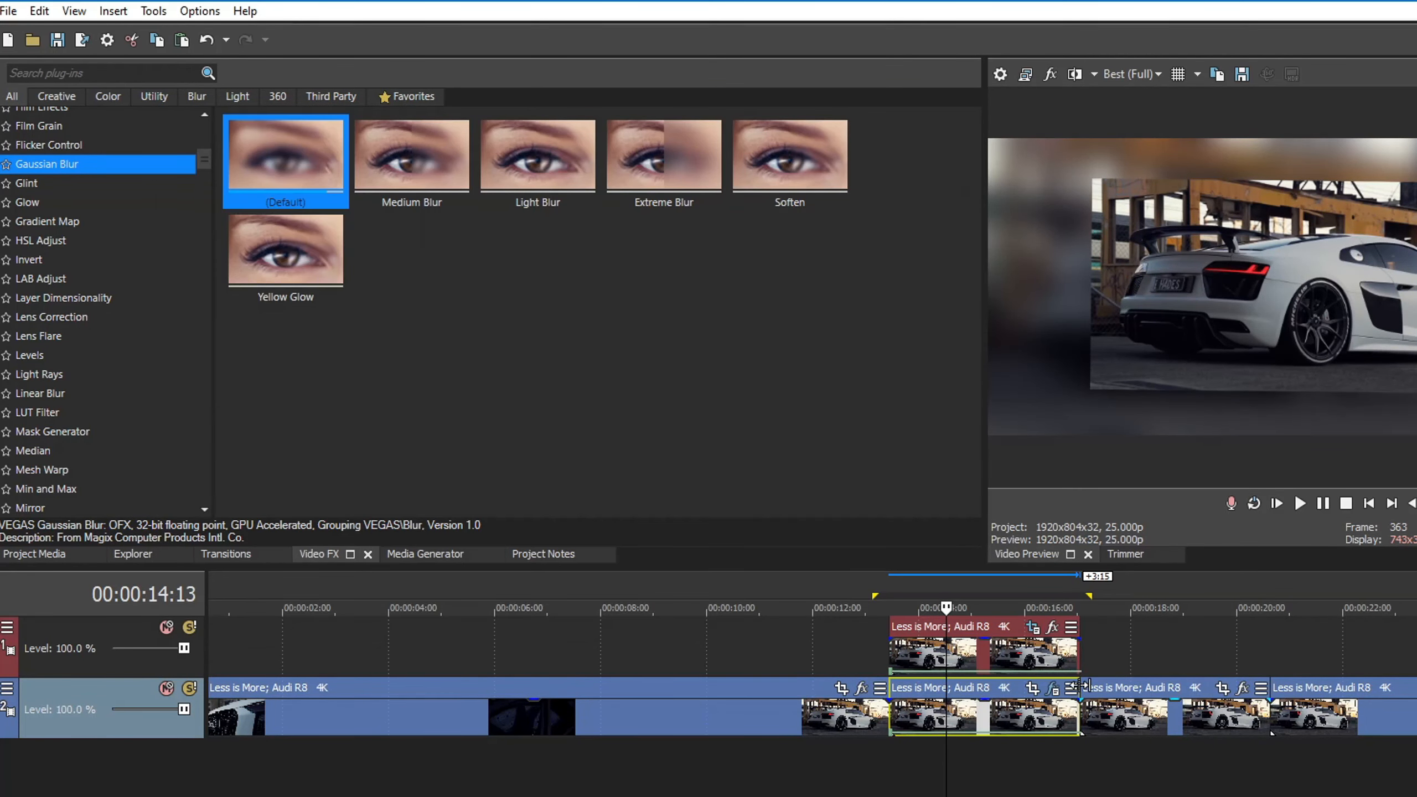
# Step: Insert a video track between the two frozen clips and place a white Solid Color on it, trimmed to the frozen section's length
pyautogui.rightClick(128, 701)
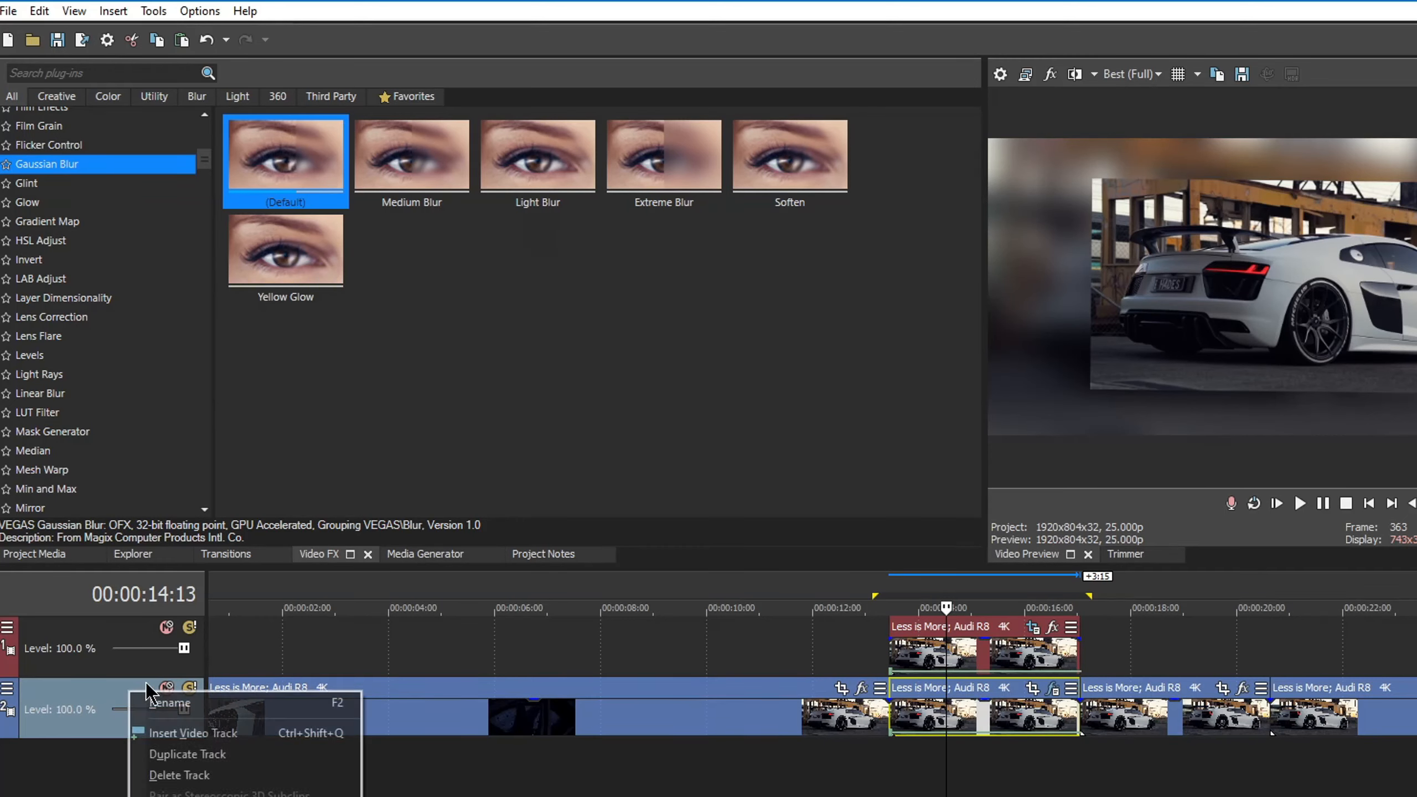
pyautogui.click(265, 734)
pyautogui.click(425, 553)
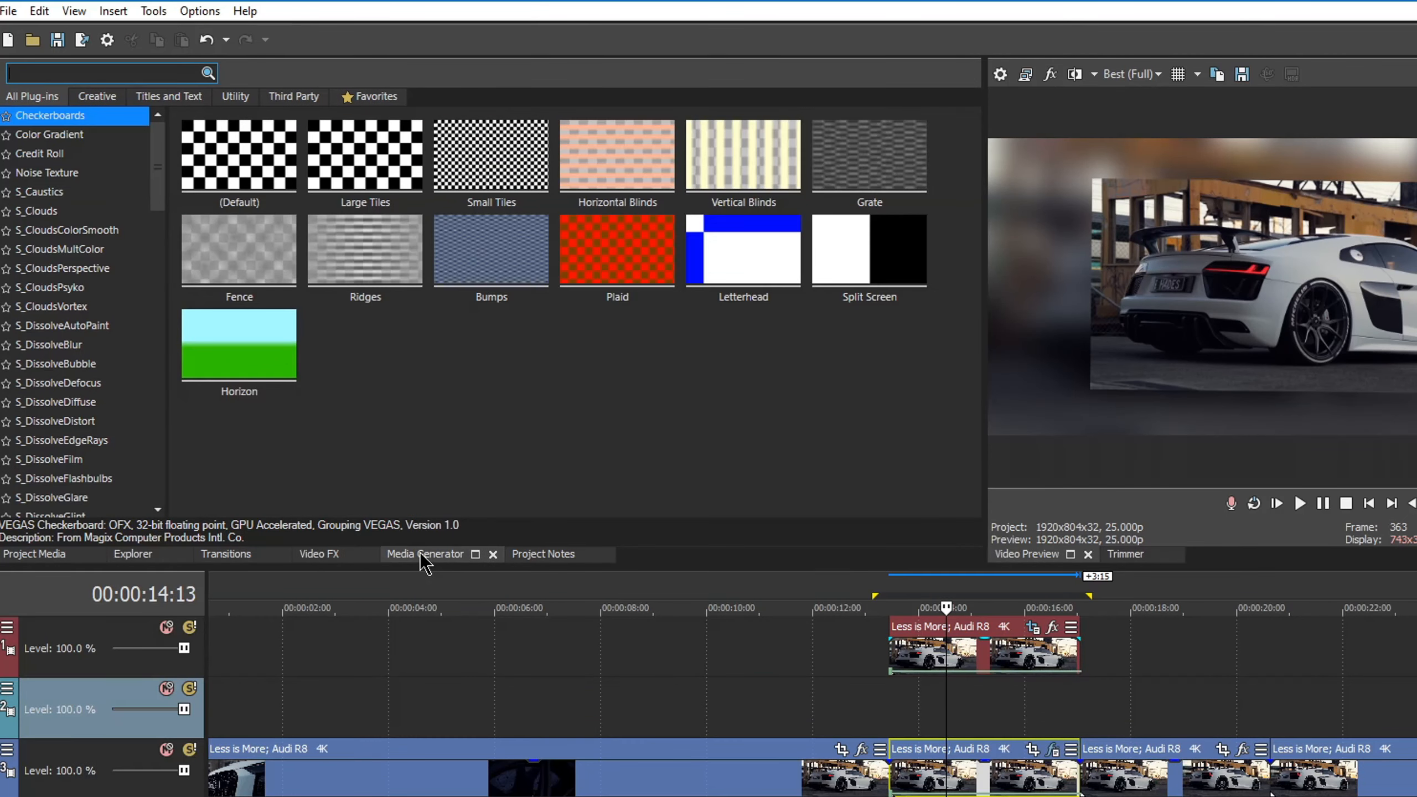
pyautogui.moveTo(158, 167); pyautogui.dragTo(167, 493)
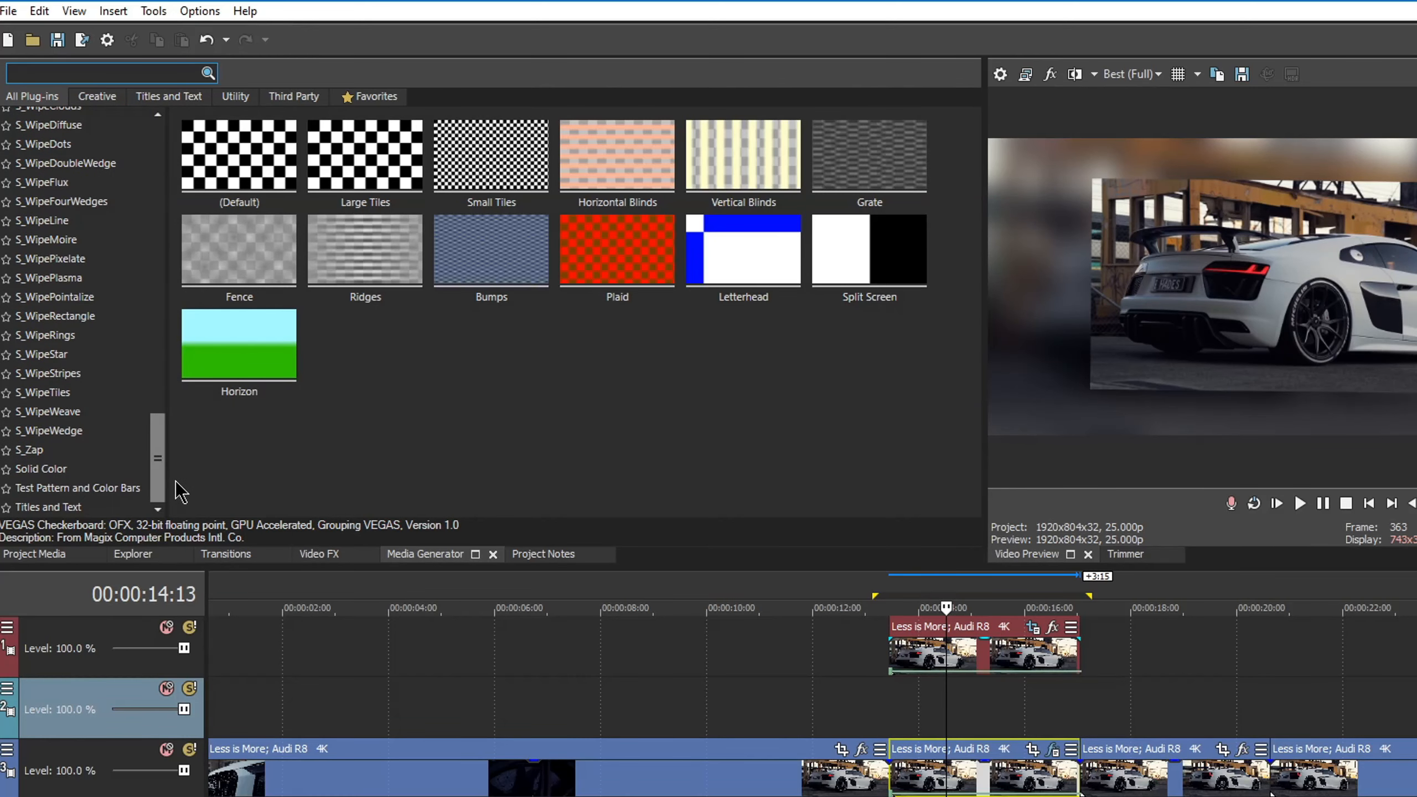
pyautogui.click(41, 469)
pyautogui.moveTo(263, 168); pyautogui.dragTo(899, 692)
pyautogui.moveTo(1413, 723); pyautogui.dragTo(1081, 723)
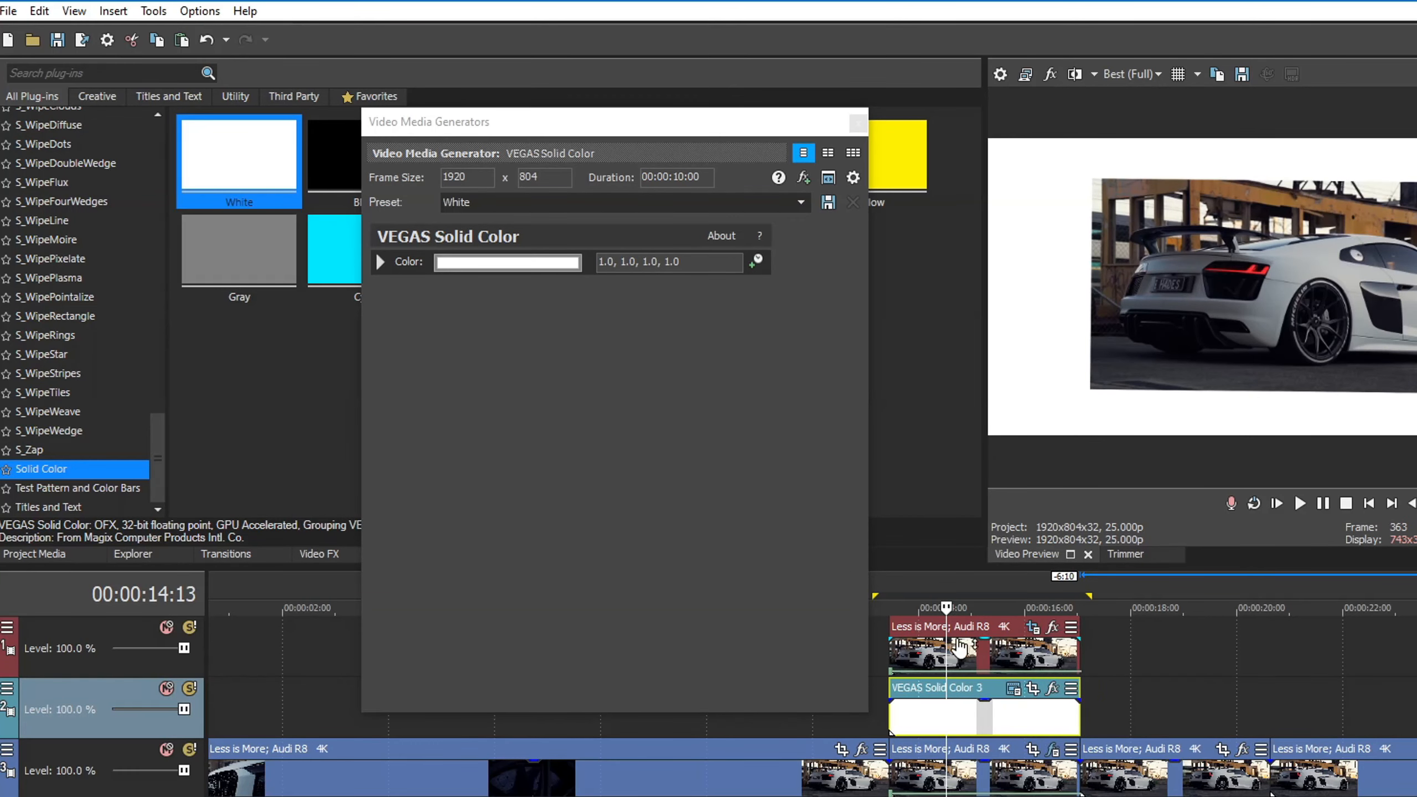
# Step: Copy the Pan/Crop position keyframes of the upper-track frozen copy and close the open Pan/Crop and media generator windows
pyautogui.click(1030, 650)
pyautogui.click(1034, 627)
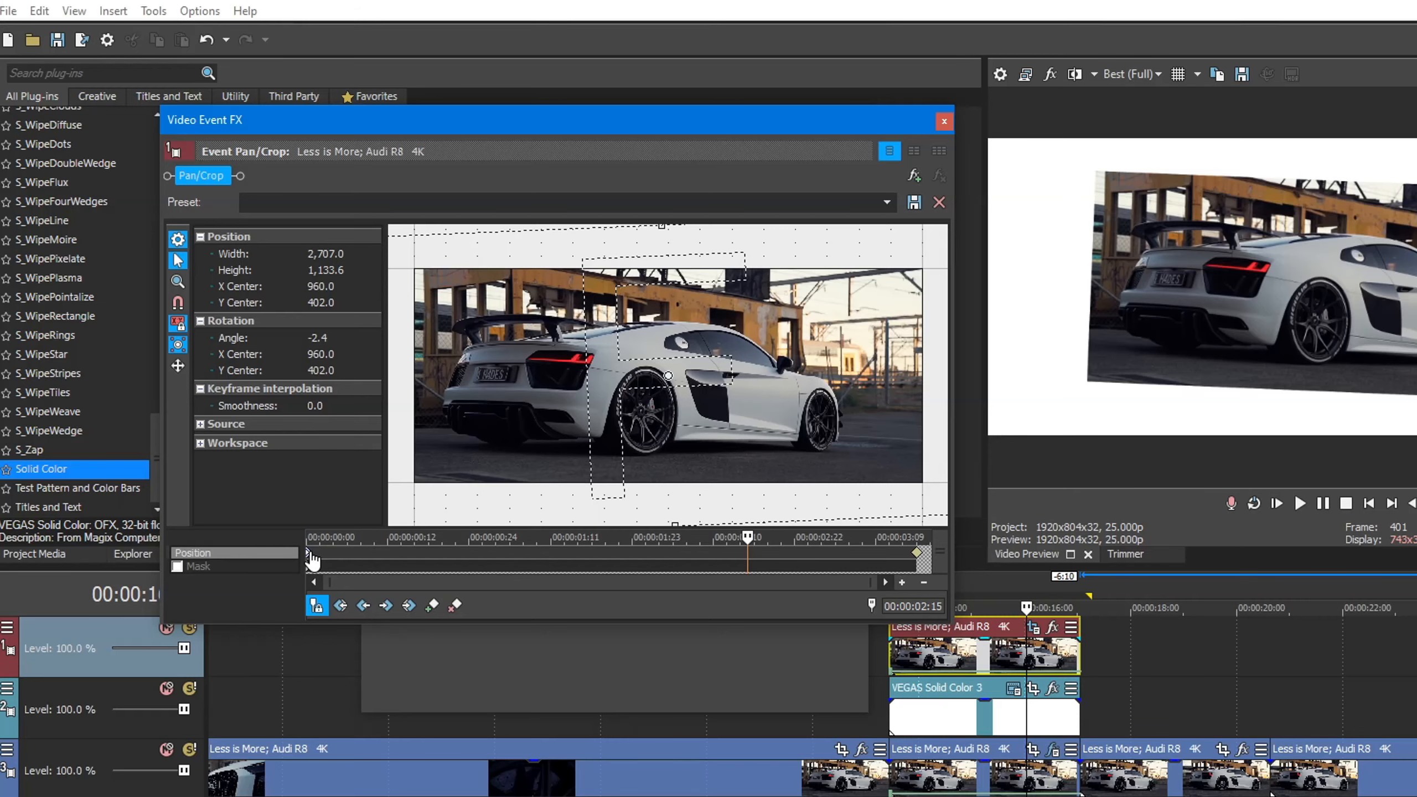
pyautogui.click(310, 555)
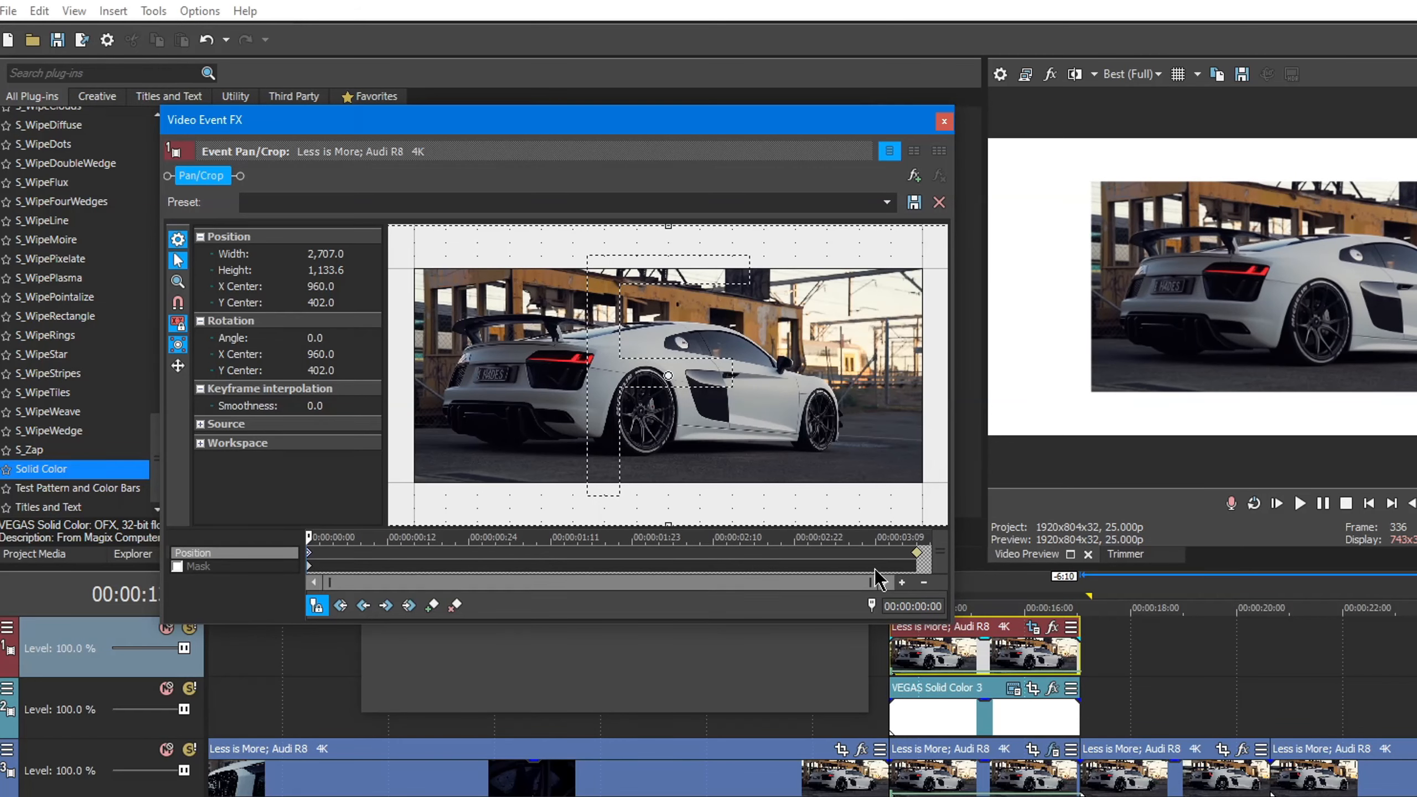
pyautogui.rightClick(918, 564)
pyautogui.click(980, 596)
pyautogui.click(944, 121)
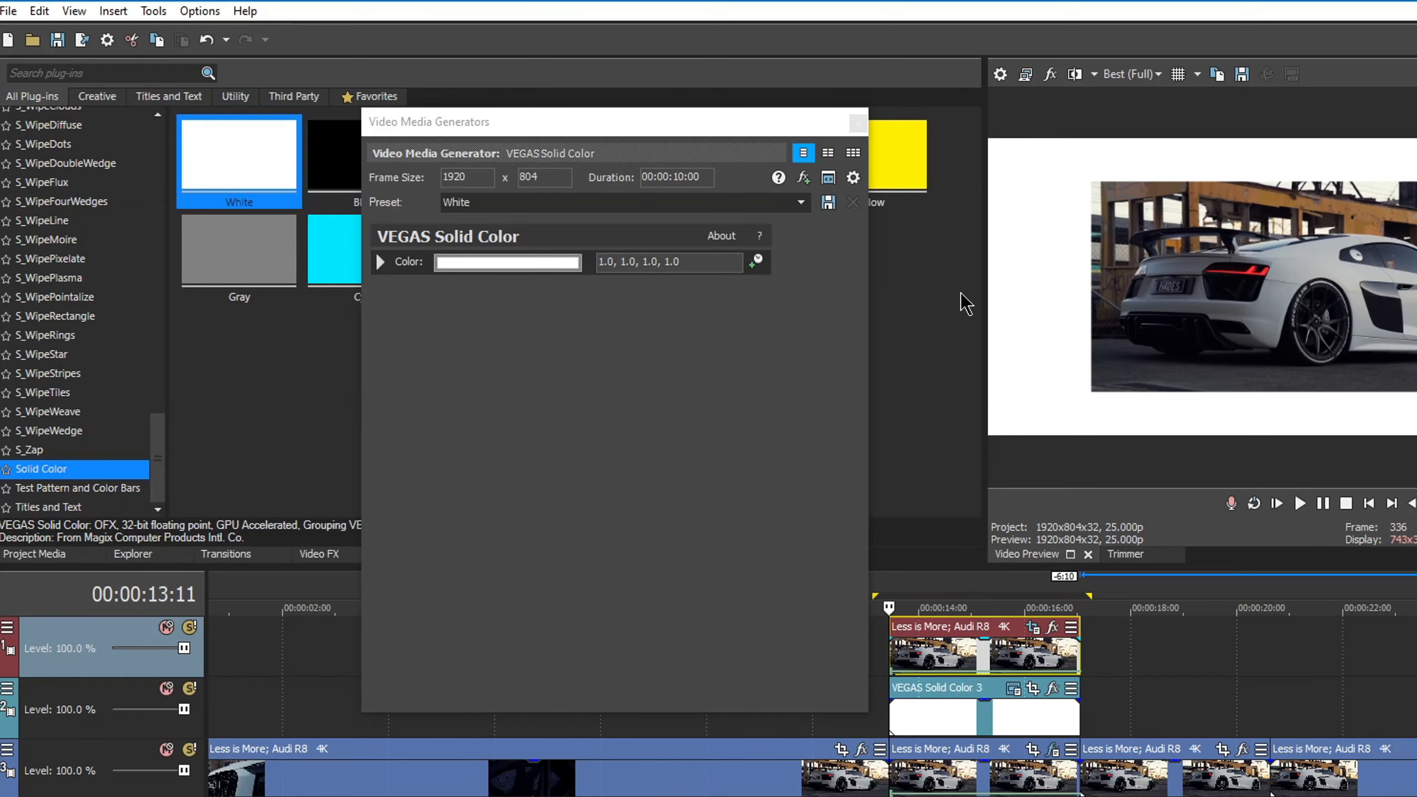
pyautogui.click(858, 123)
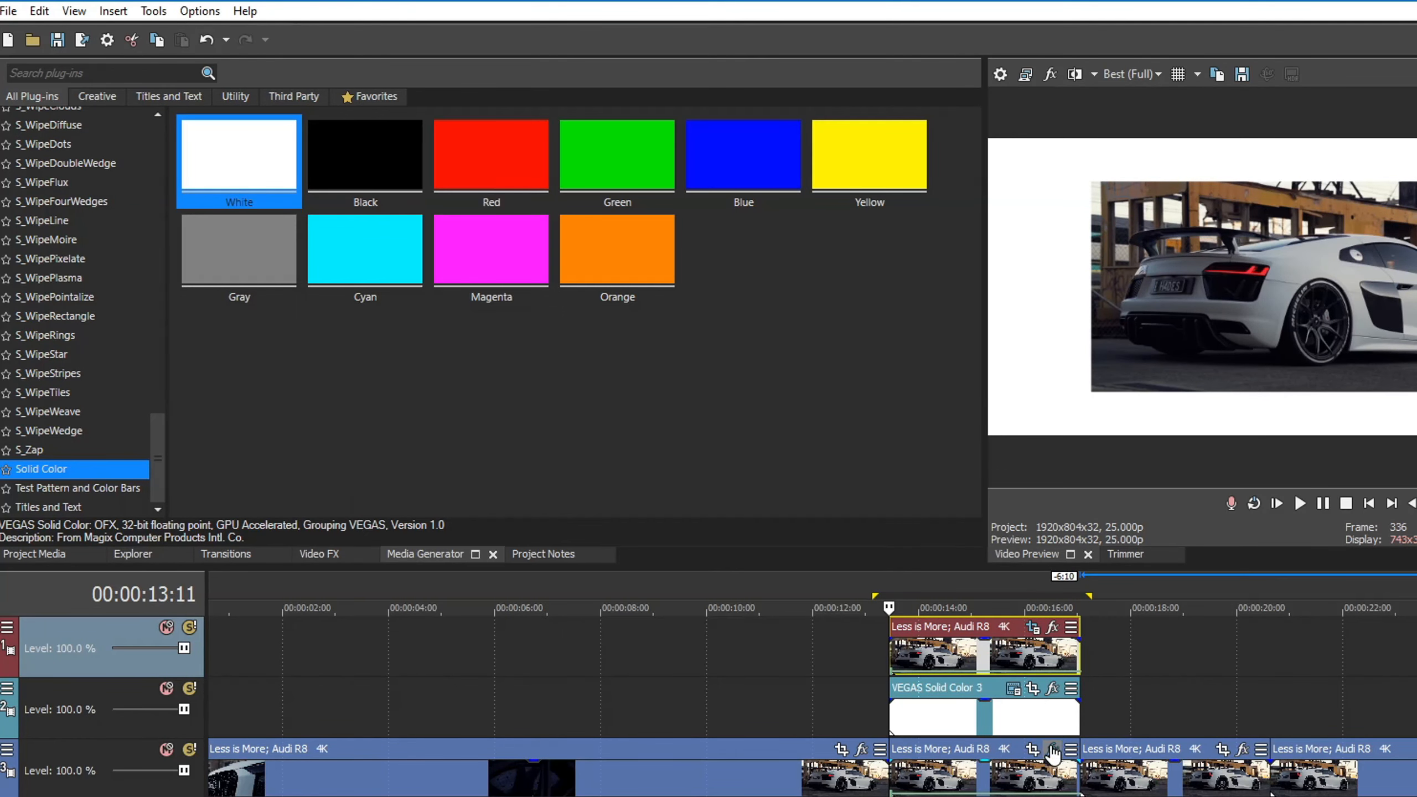
# Step: Paste the copied position keyframes at the first frame of the white Solid Color's Pan/Crop and close the window
pyautogui.click(1032, 688)
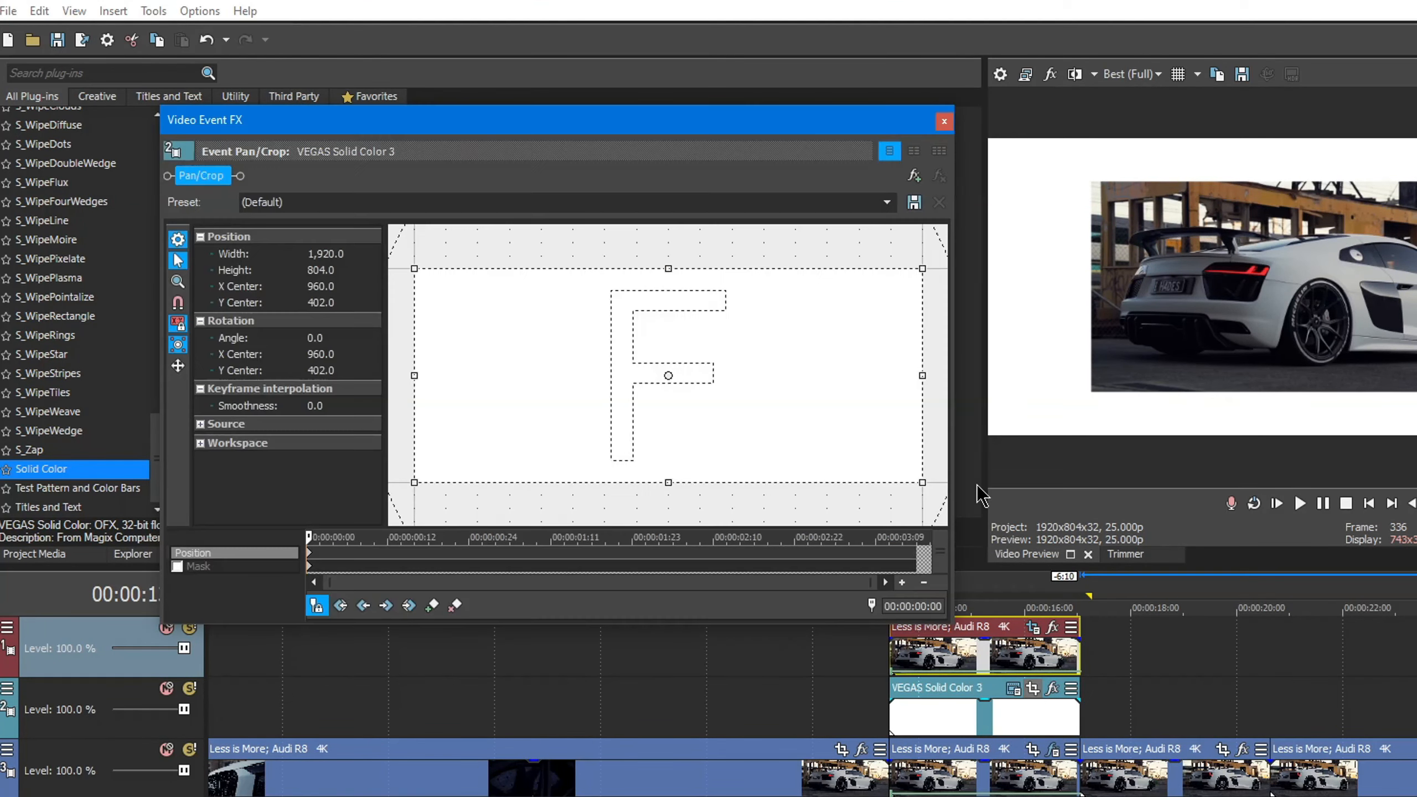
pyautogui.rightClick(310, 557)
pyautogui.click(357, 612)
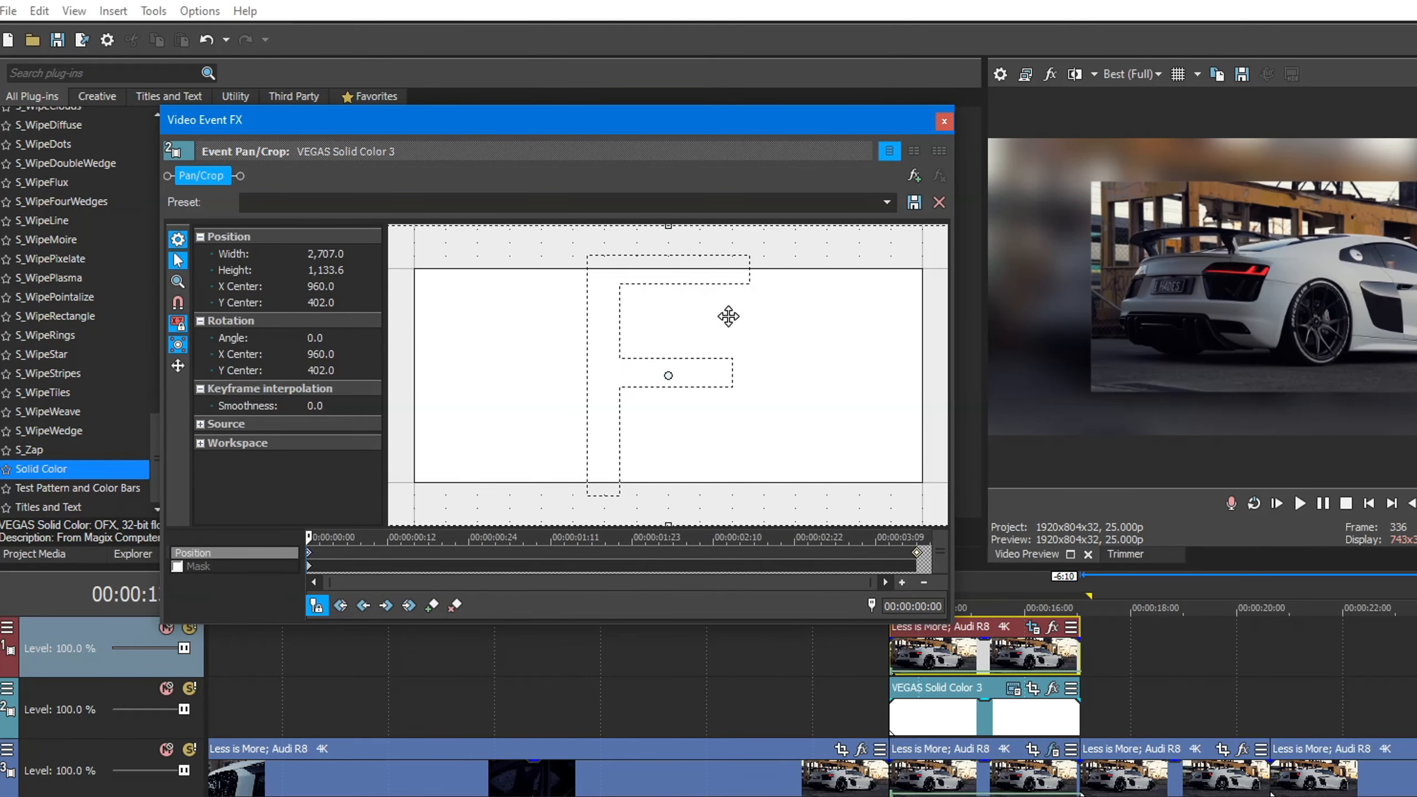
pyautogui.click(944, 121)
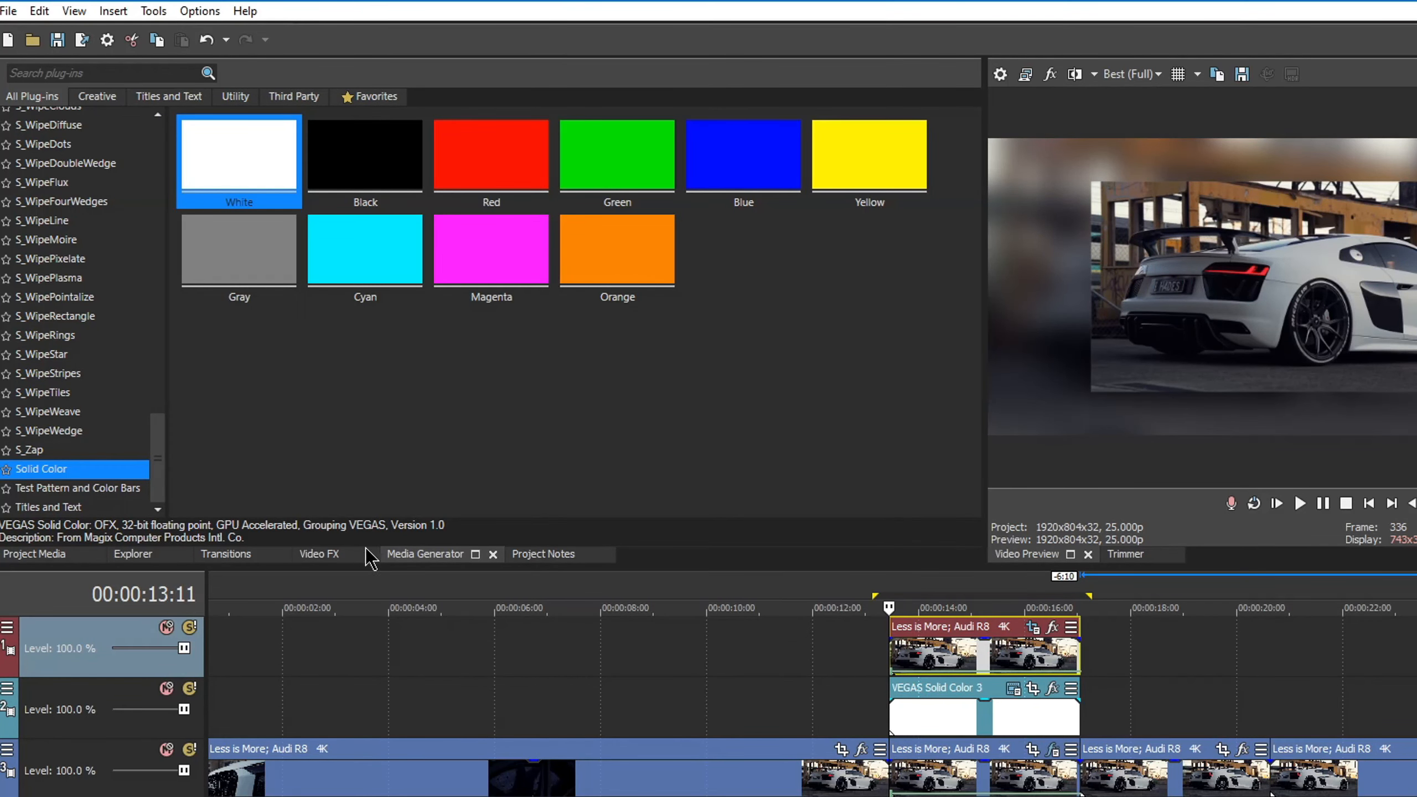
# Step: Apply the default Picture In Picture effect to the white Solid Color, set its X and Y scales to 1.050, and play back the result
pyautogui.click(316, 554)
pyautogui.moveTo(206, 161); pyautogui.dragTo(223, 275)
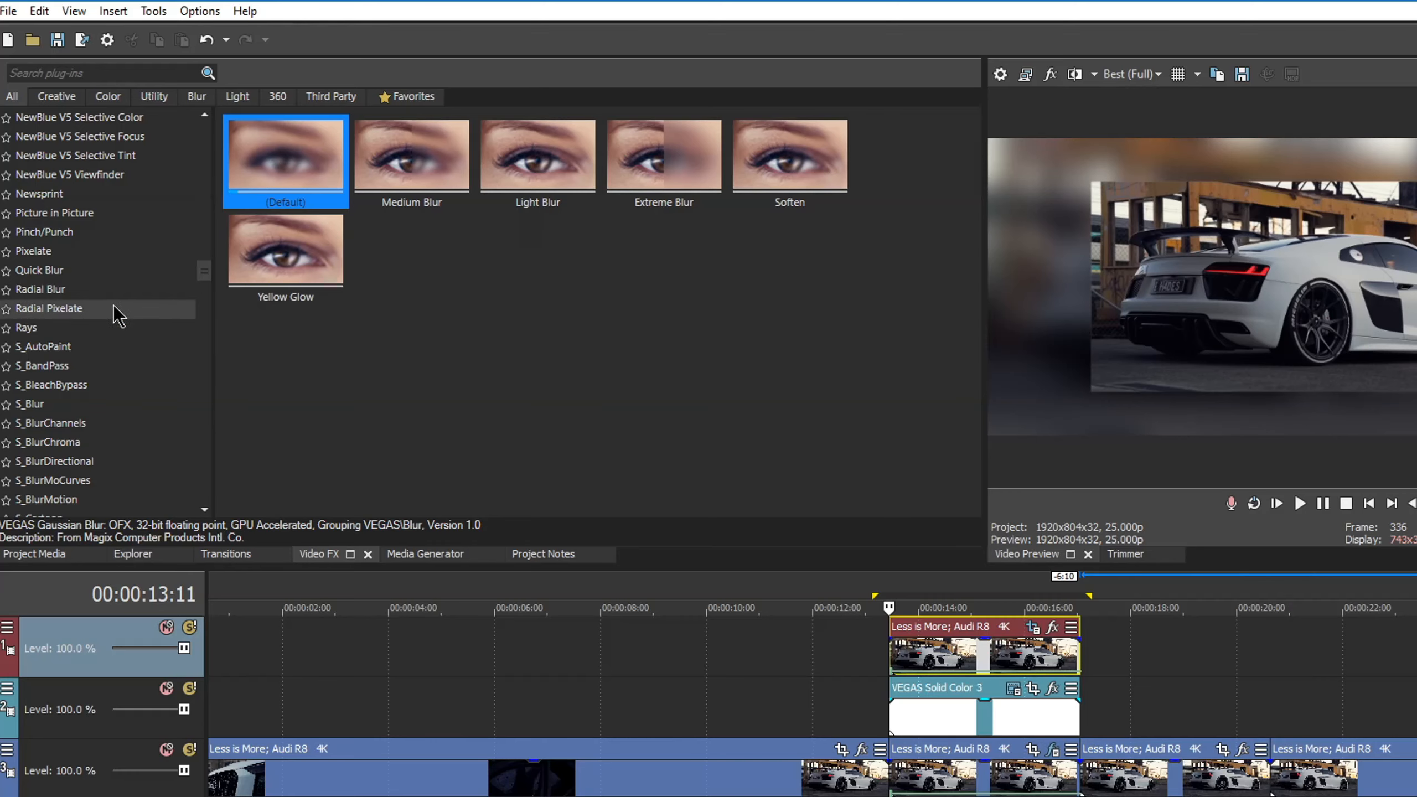
pyautogui.click(107, 219)
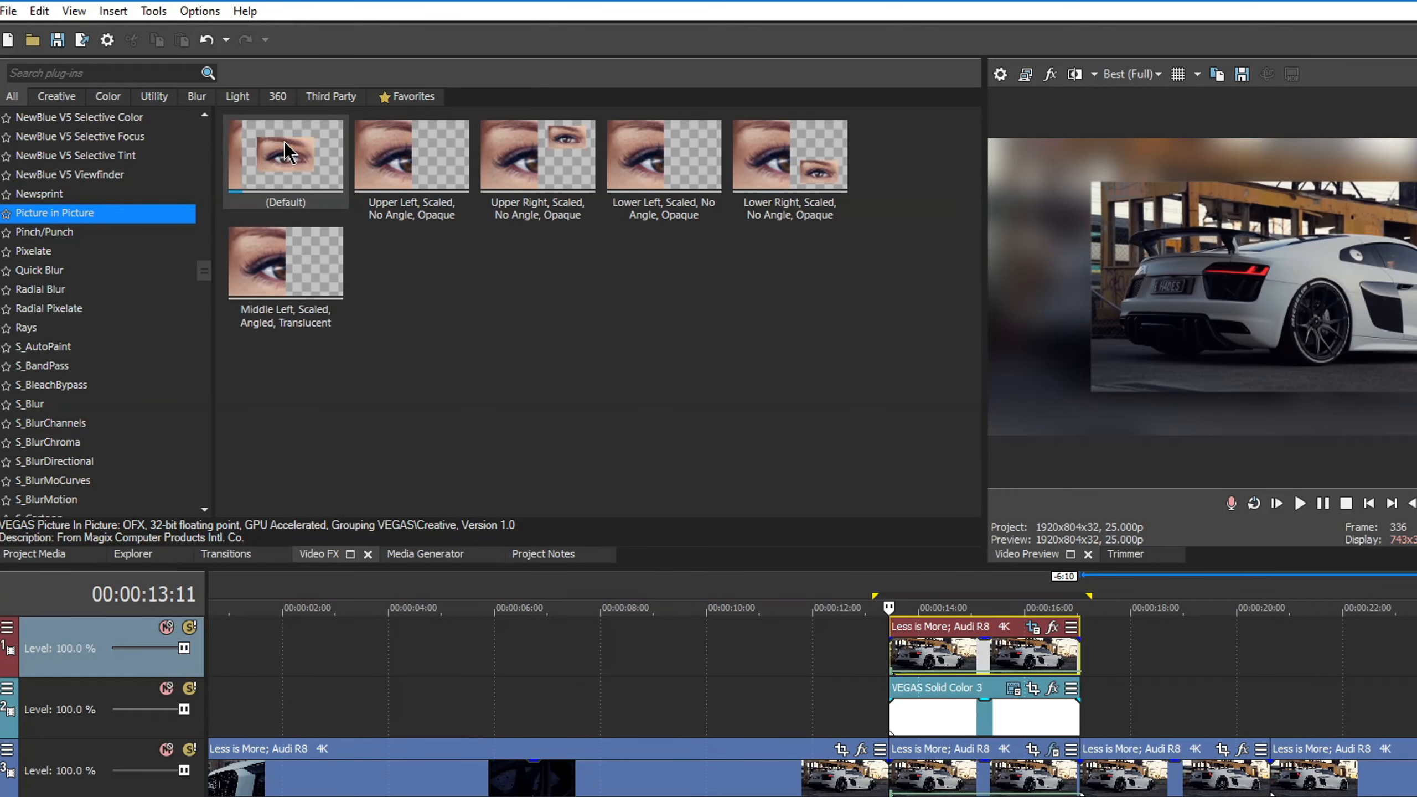
pyautogui.moveTo(286, 159); pyautogui.dragTo(868, 560)
pyautogui.moveTo(954, 700); pyautogui.dragTo(963, 707)
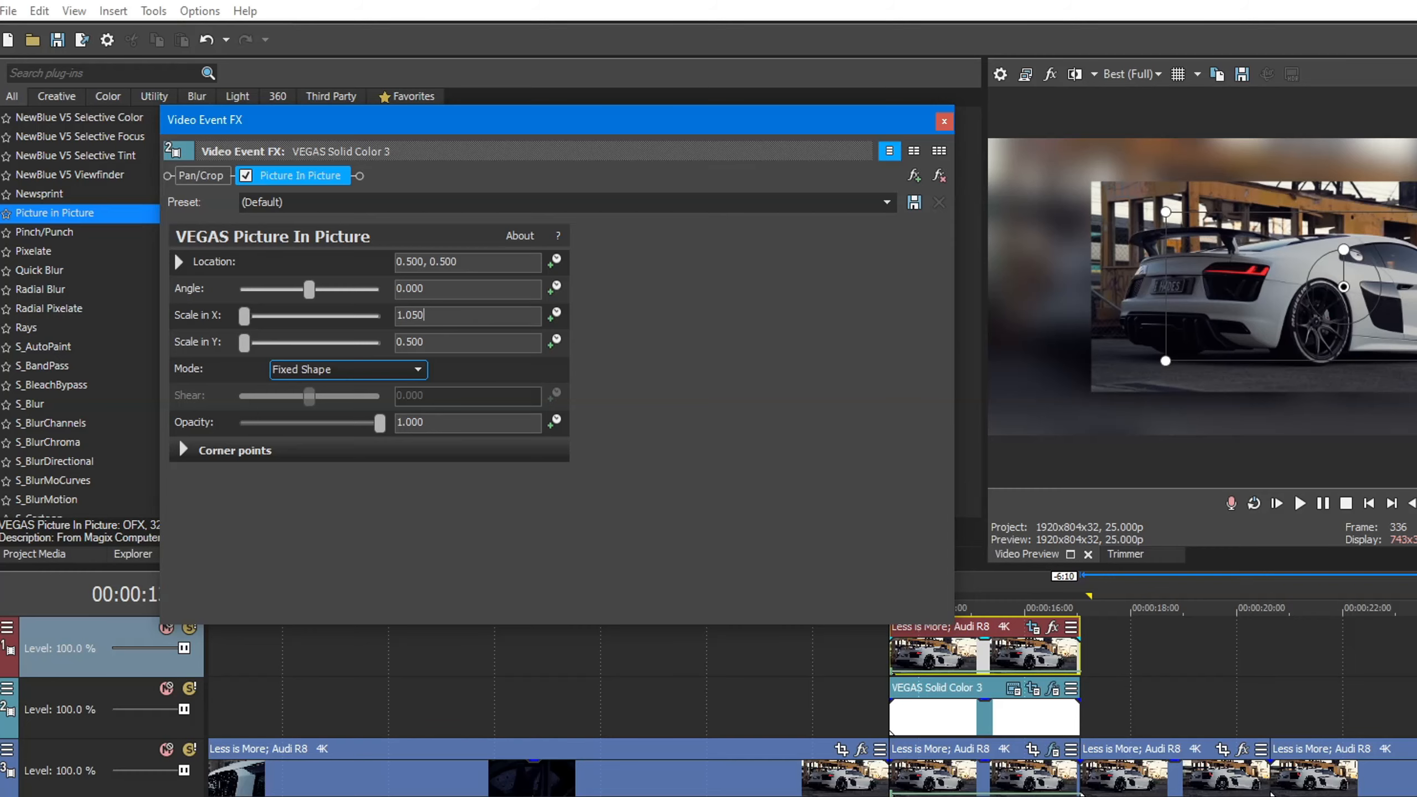
pyautogui.press('Return')
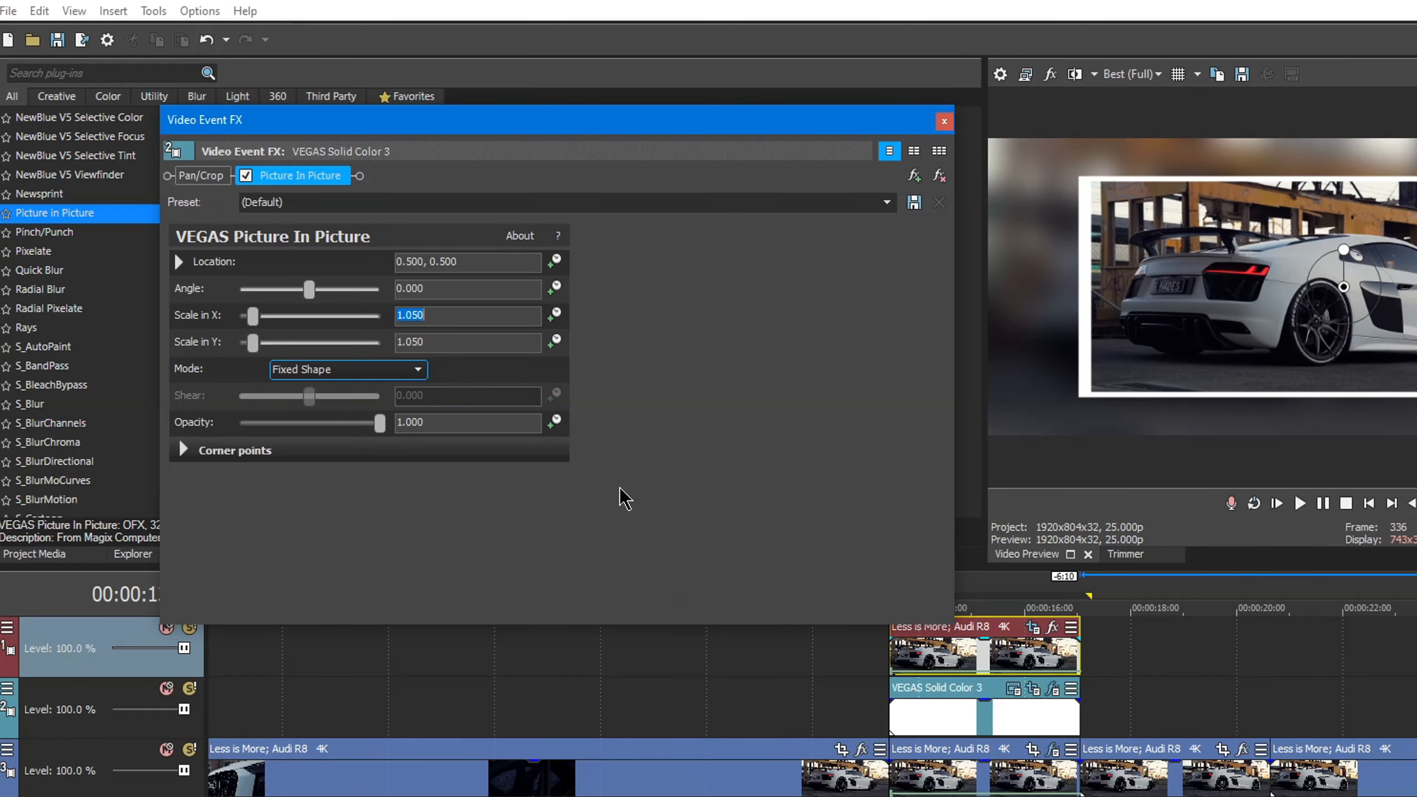
pyautogui.click(944, 122)
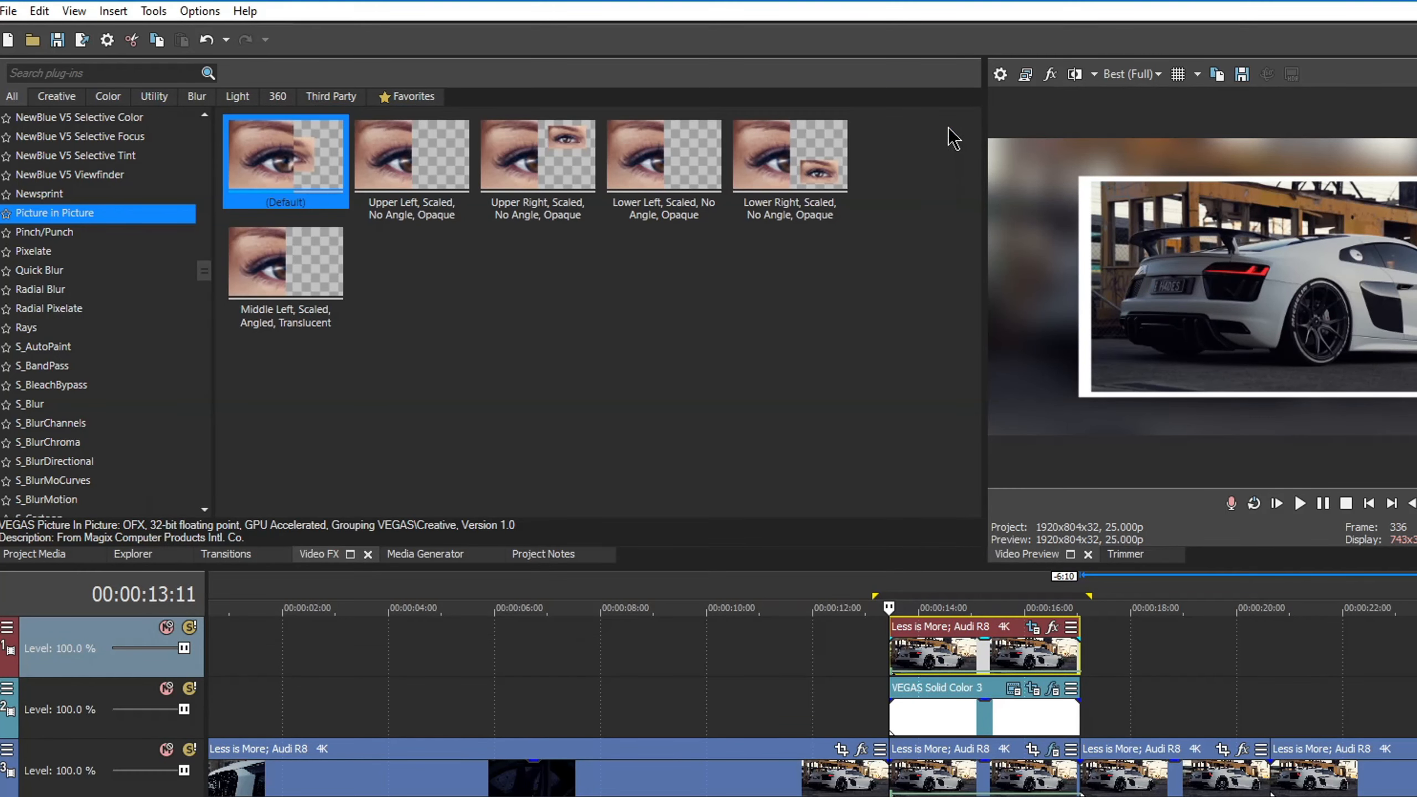
pyautogui.press('space')
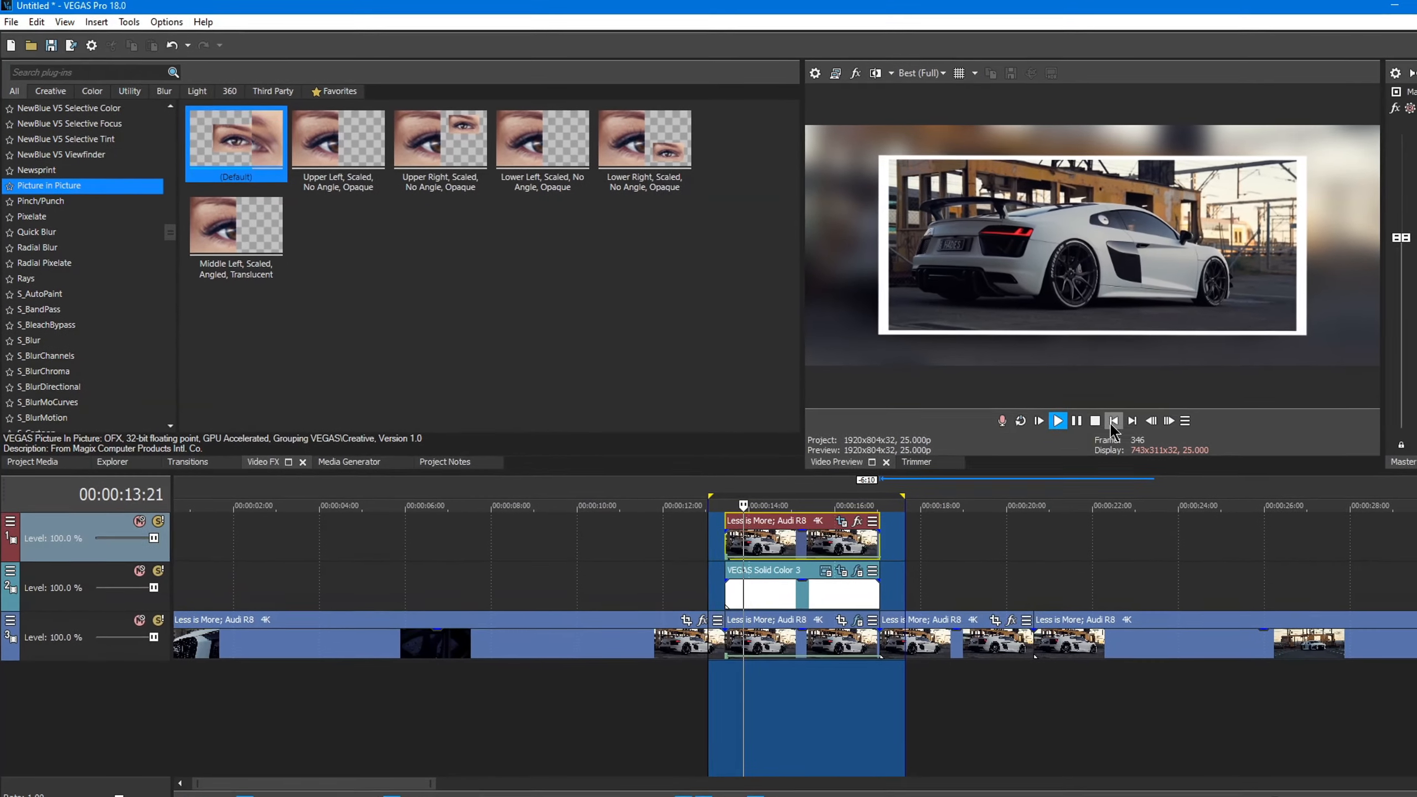
pyautogui.click(1131, 433)
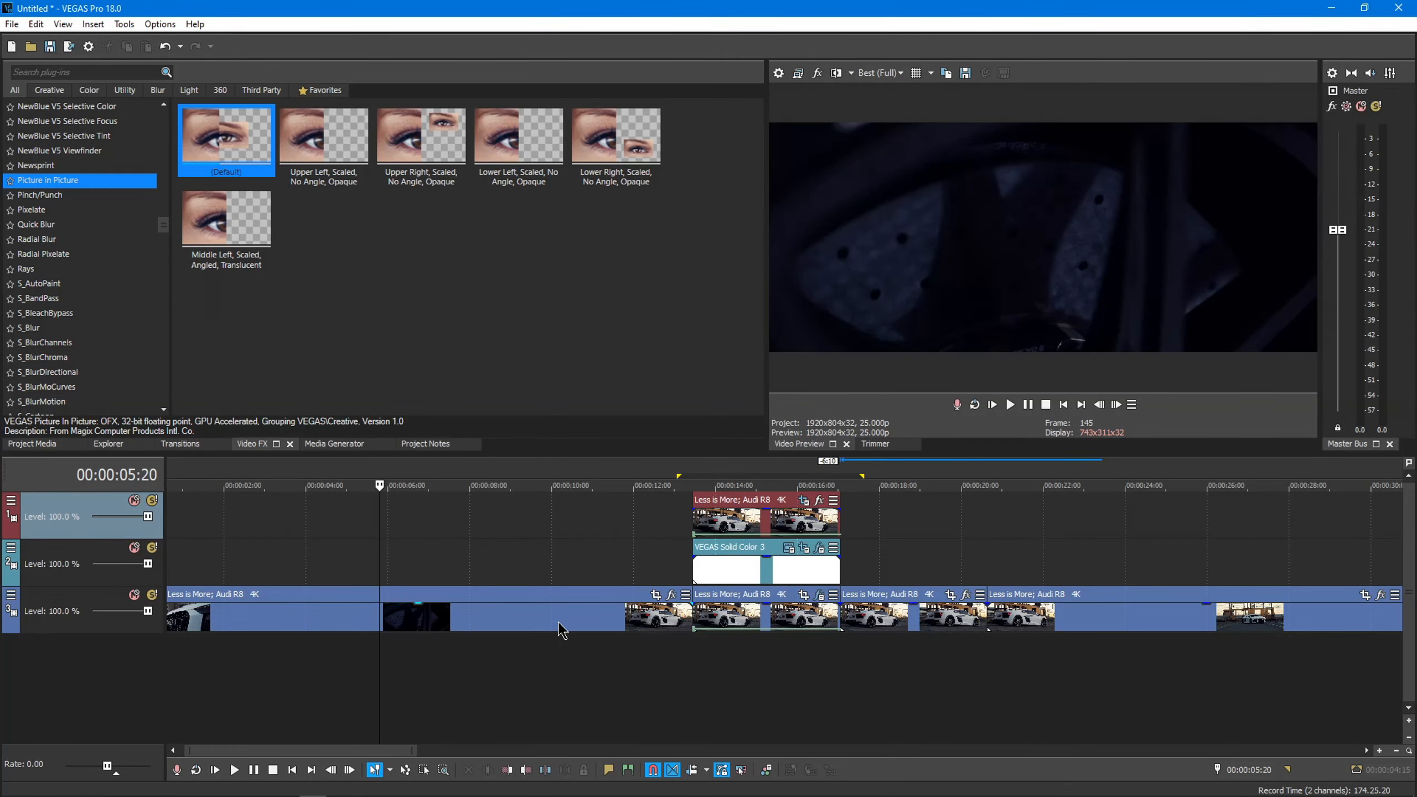
# Step: Move the clips before and after the frozen section from the lowest track up to the top track
pyautogui.click(558, 622)
pyautogui.keyDown('ctrl'); pyautogui.click(1049, 623); pyautogui.keyUp('ctrl')
pyautogui.keyDown('ctrl'); pyautogui.click(915, 619); pyautogui.keyUp('ctrl')
pyautogui.moveTo(915, 619); pyautogui.dragTo(915, 524)
# Step: Extend both ends of the top-track frozen copy over the neighbouring clips to create 4-frame crossfades
pyautogui.click(693, 570)
pyautogui.scroll(3, 693, 569)
pyautogui.moveTo(774, 519); pyautogui.dragTo(771, 520)
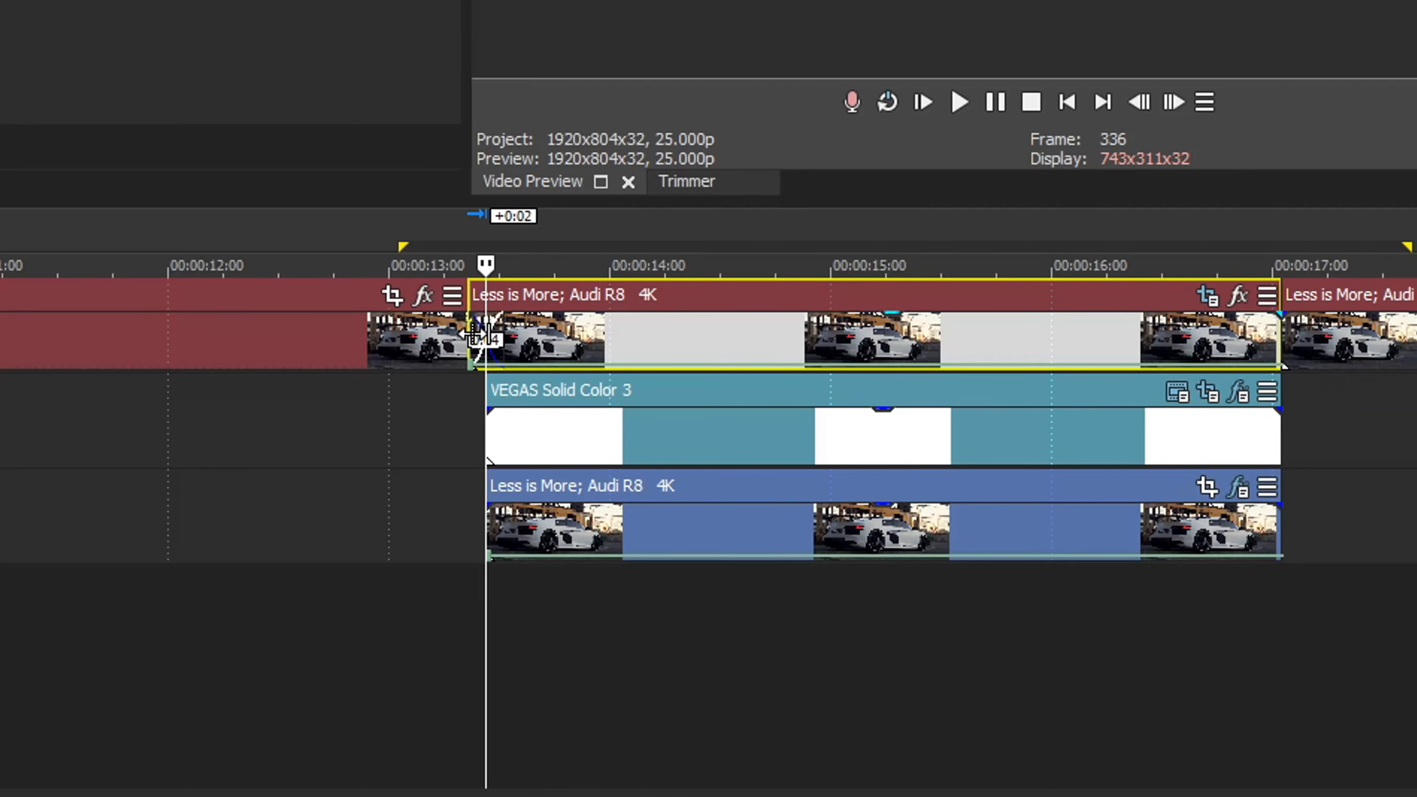
pyautogui.click(1281, 336)
pyautogui.scroll(1, 1252, 385)
pyautogui.moveTo(481, 342)
pyautogui.mouseDown()
pyautogui.moveTo(499, 341)
pyautogui.moveTo(458, 339)
pyautogui.mouseUp()
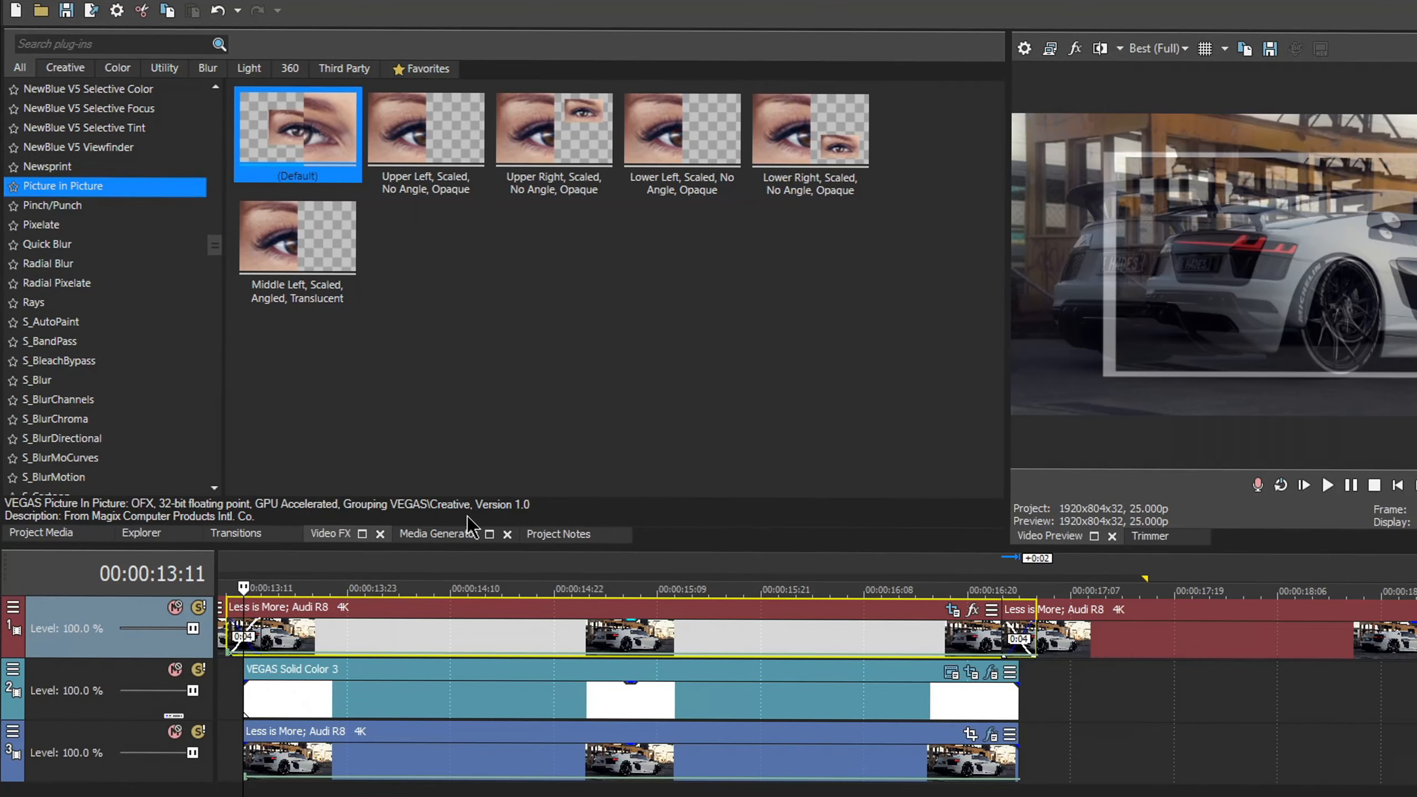
# Step: Apply the Dissolve transition's Fade Through White preset to the crossfades at both ends of the top-track frozen copy
pyautogui.click(232, 535)
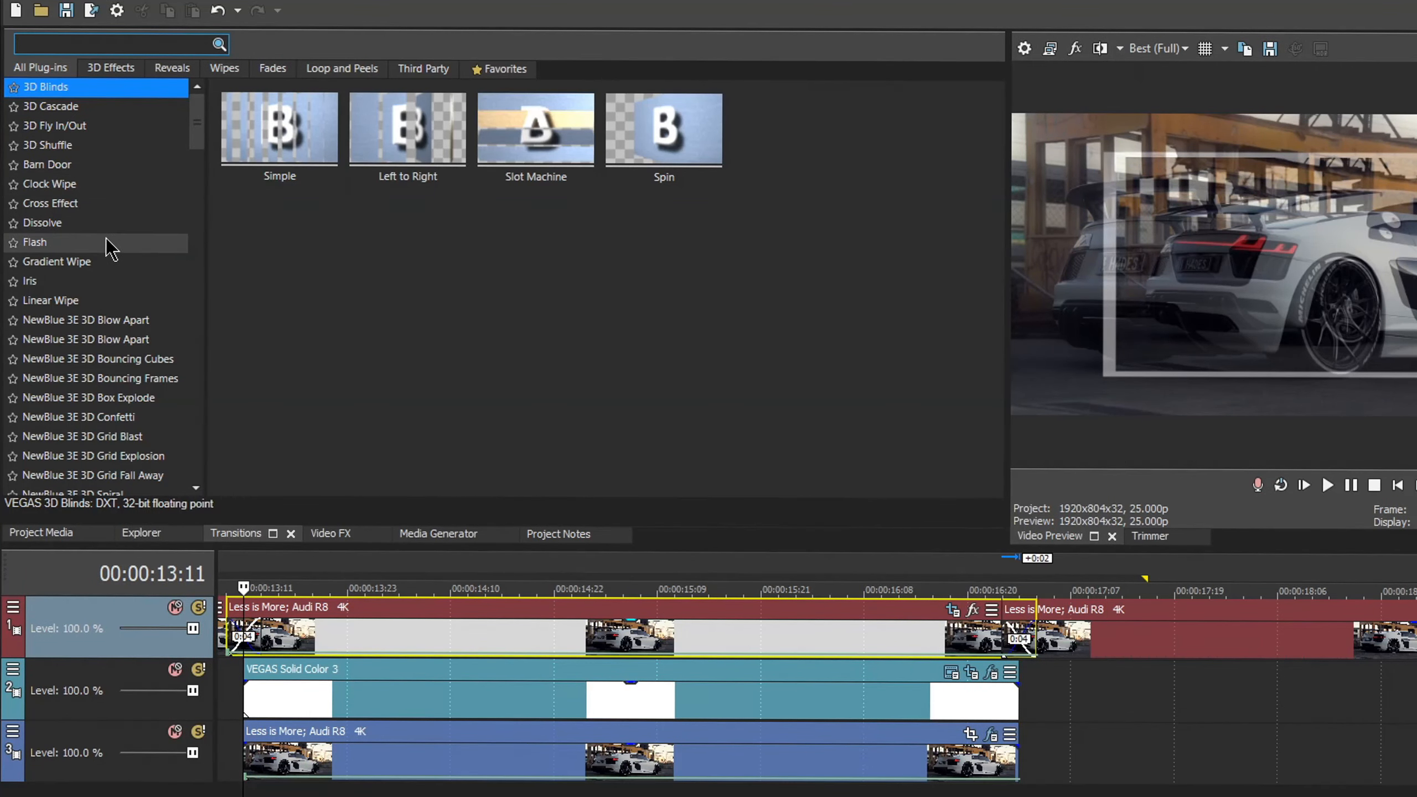
pyautogui.click(104, 224)
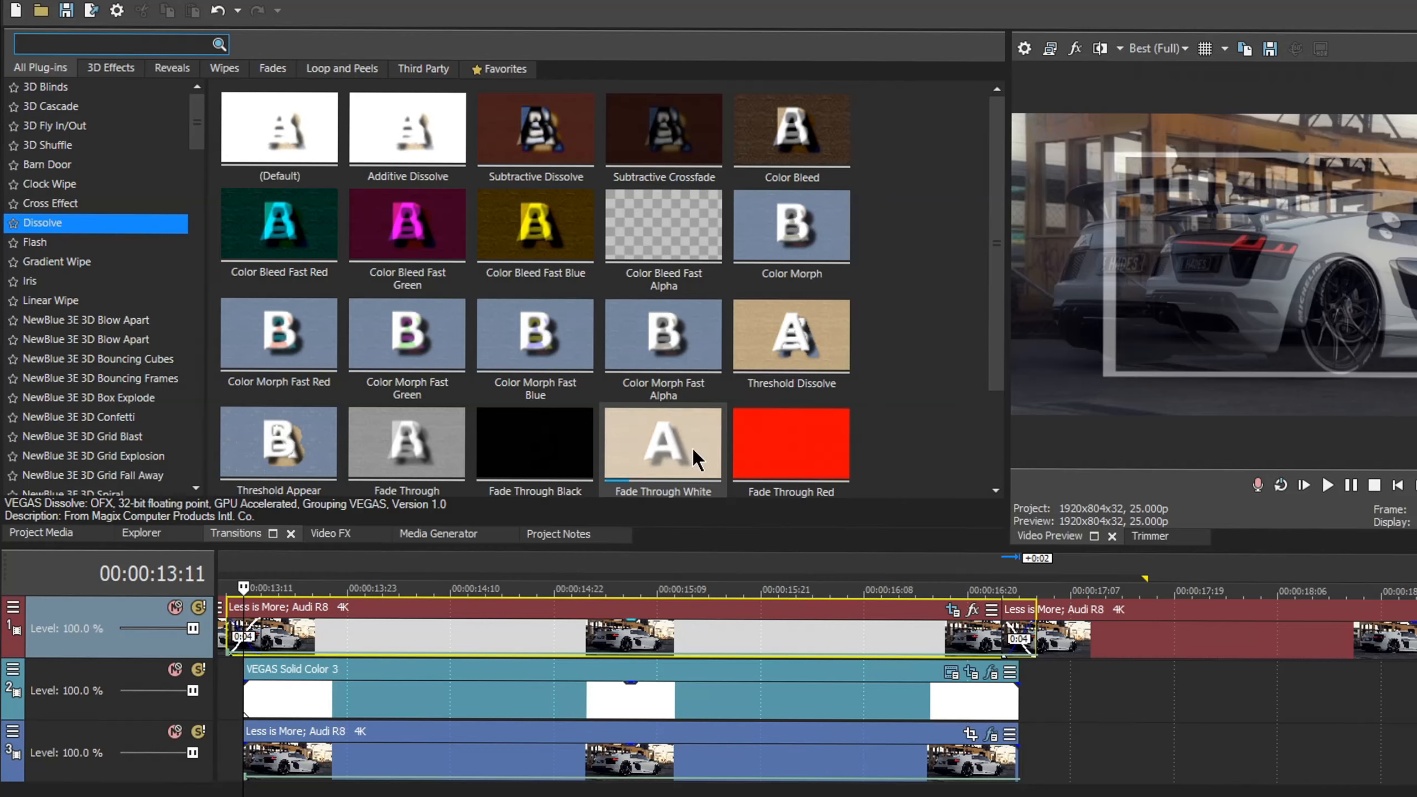
pyautogui.moveTo(692, 448); pyautogui.dragTo(245, 639)
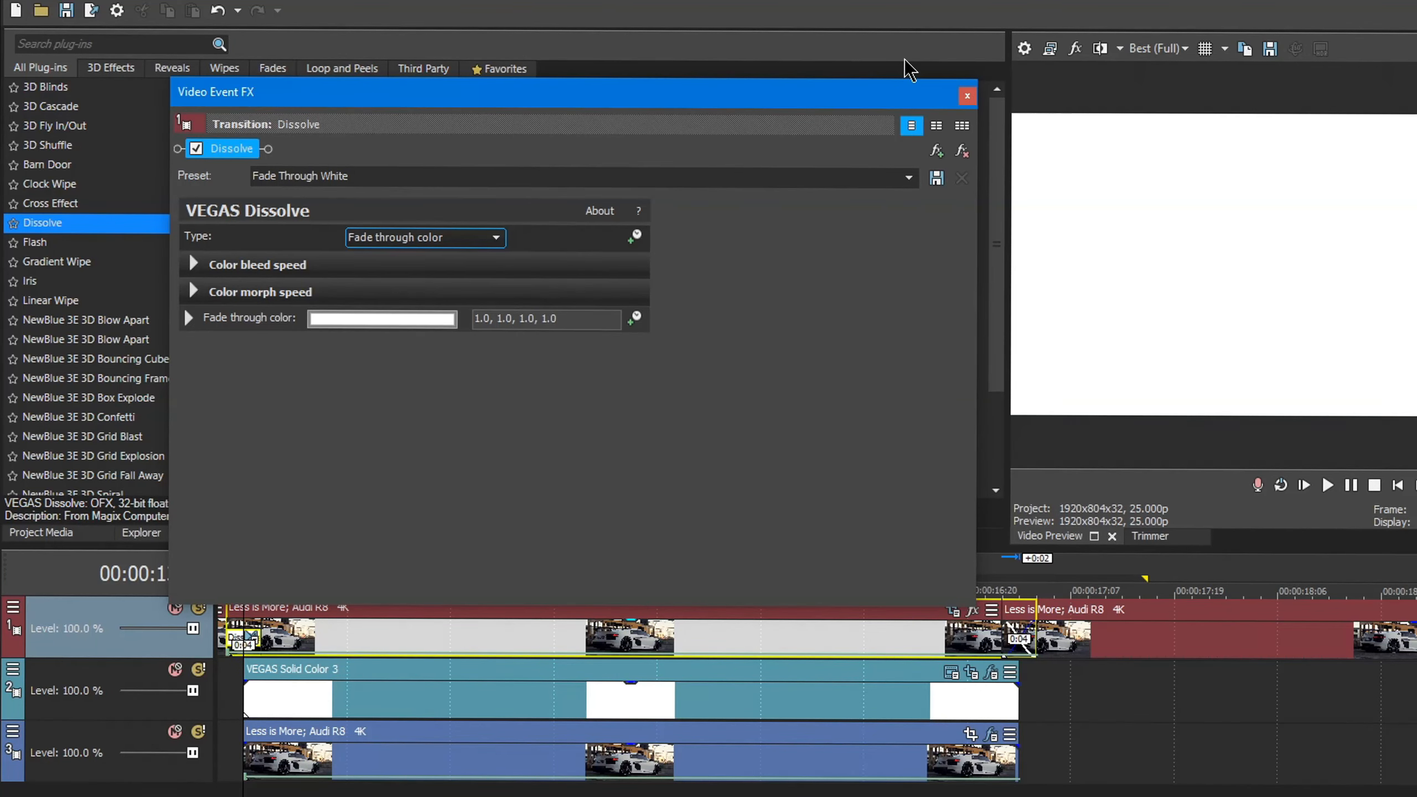
pyautogui.click(969, 97)
pyautogui.moveTo(681, 446); pyautogui.dragTo(1019, 642)
pyautogui.click(968, 96)
# Step: Play back a timeline range covering the frozen section and both white-fade transitions
pyautogui.scroll(-2, 925, 676)
pyautogui.moveTo(734, 477); pyautogui.dragTo(1220, 476)
pyautogui.press('space')
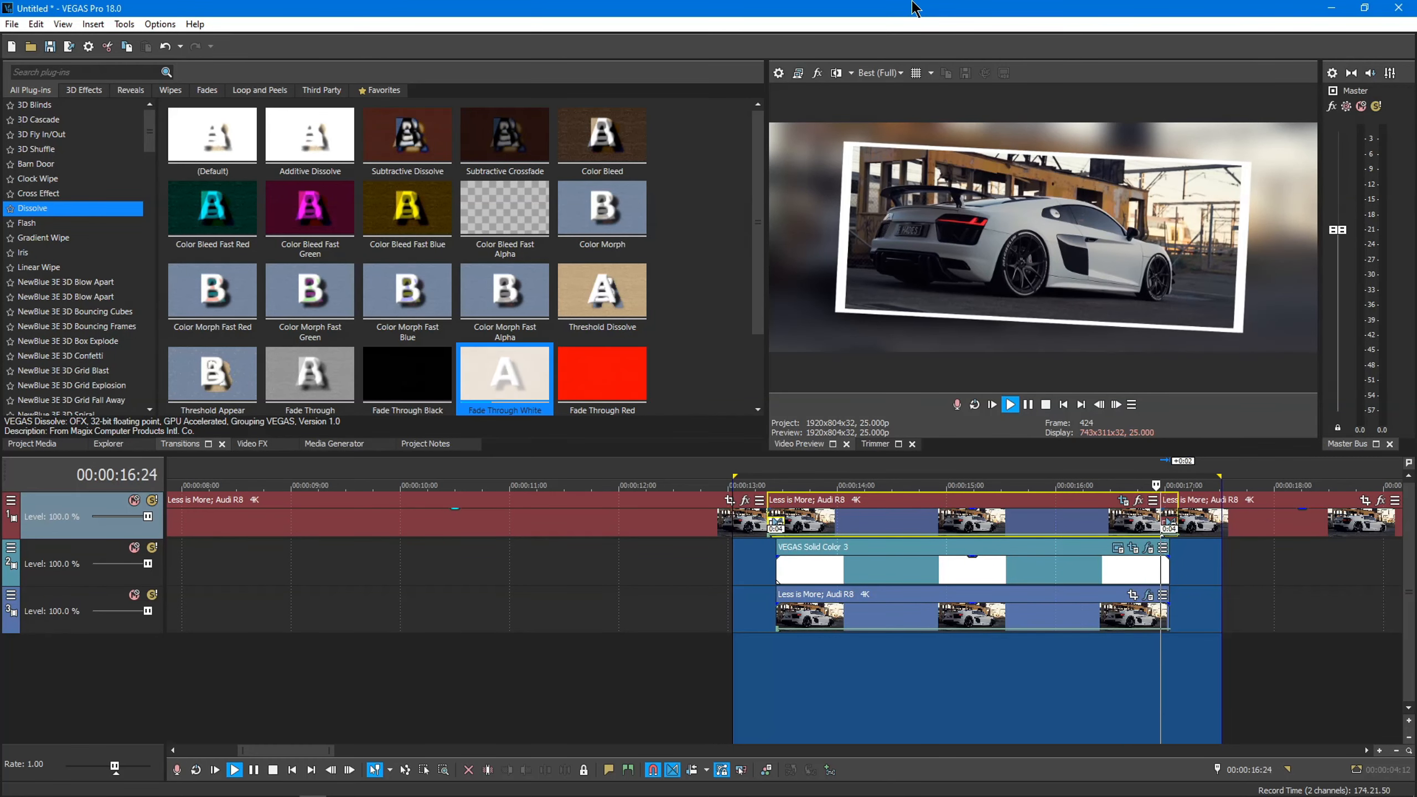
# Step: Add the camera shutter sound on an audio track below, at the first white-fade transition, and play back the surrounding range
pyautogui.click(34, 446)
pyautogui.moveTo(272, 109); pyautogui.dragTo(770, 659)
pyautogui.moveTo(1222, 719); pyautogui.dragTo(692, 721)
pyautogui.press('space')
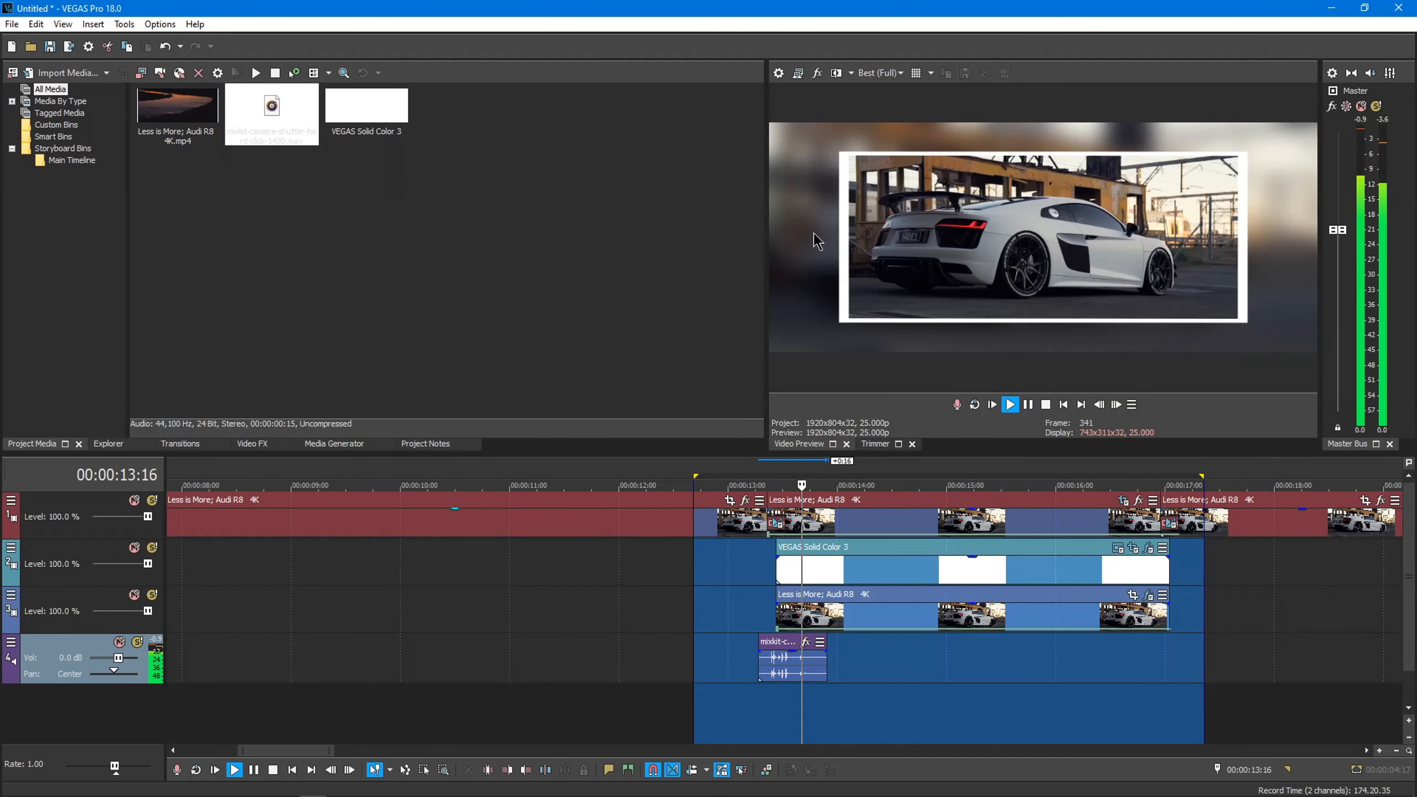